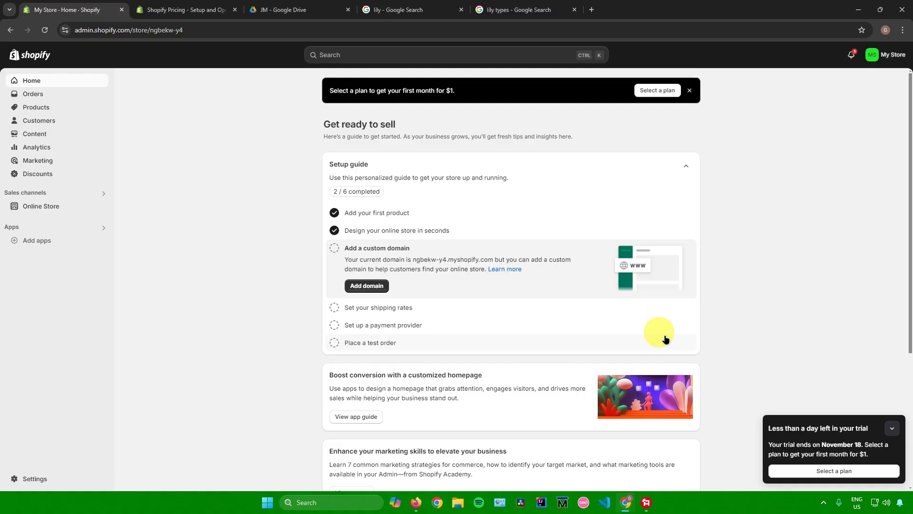
# Review the prices and features of the Shopify plans, and return to the store admin
pyautogui.click(186, 9)
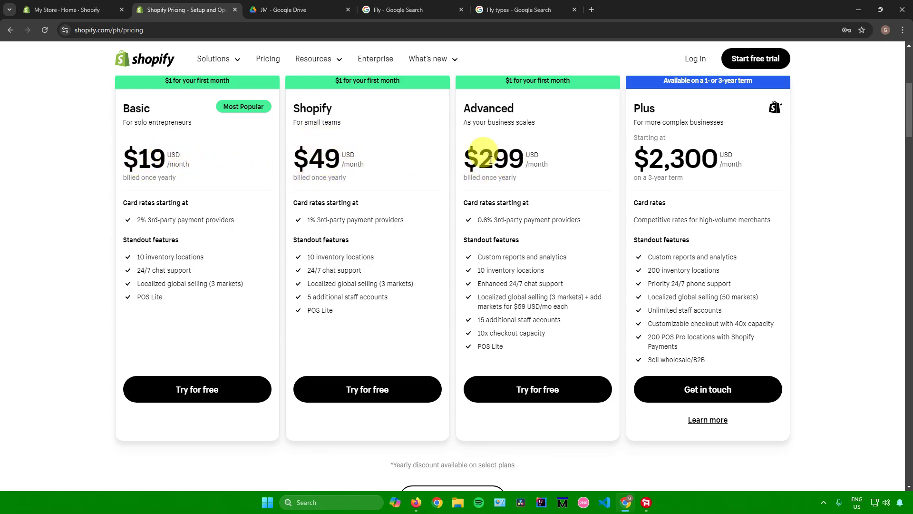
pyautogui.click(87, 15)
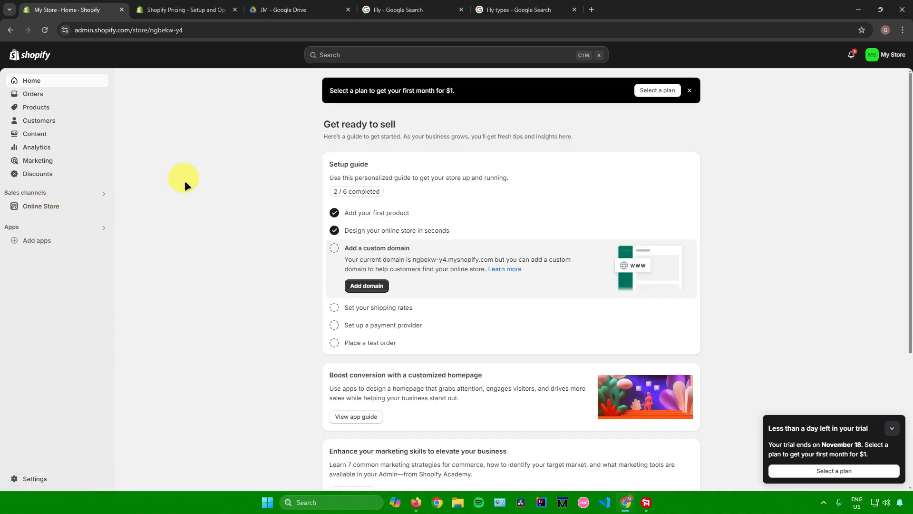
# Start a new product in the store and title it "Lily"
pyautogui.click(61, 106)
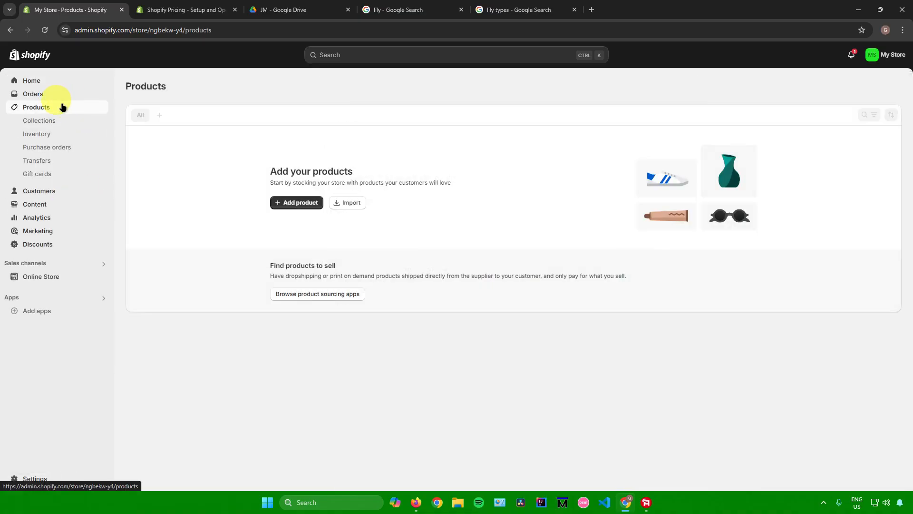
pyautogui.click(294, 203)
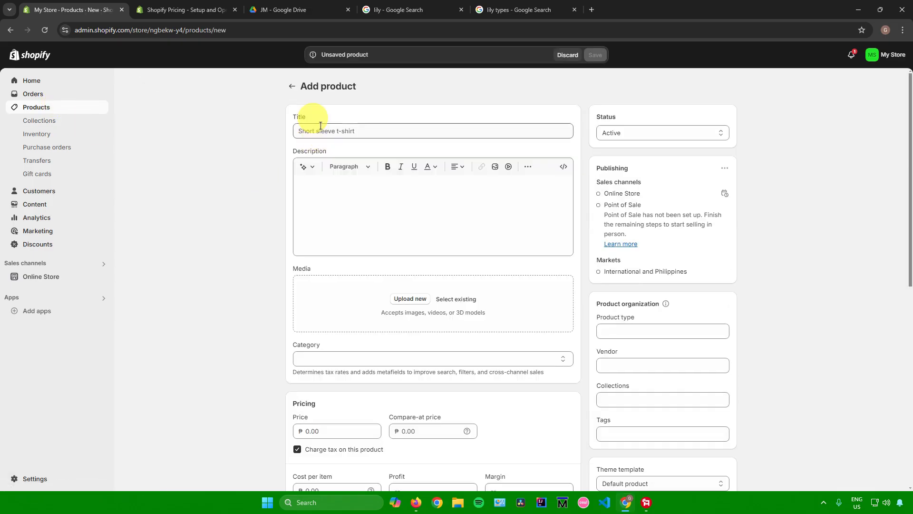
pyautogui.click(320, 126)
pyautogui.write('L')
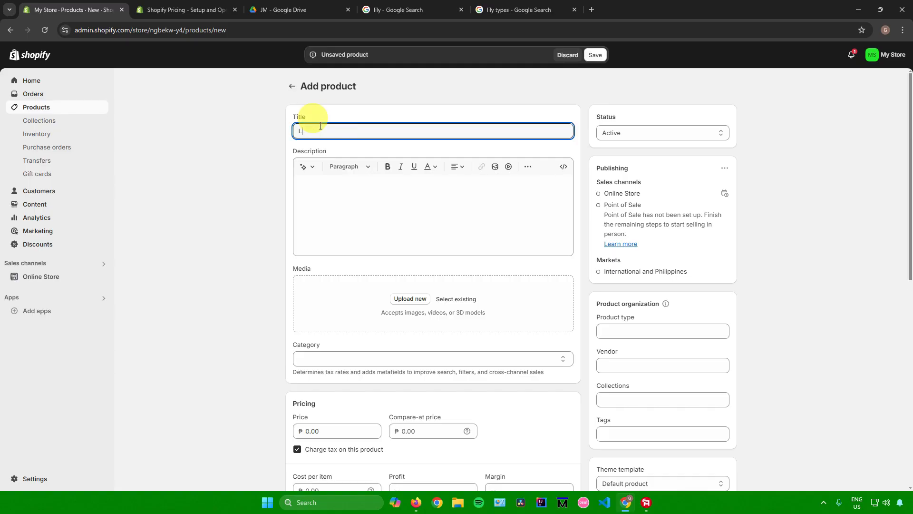
pyautogui.write('ily')
# Generate the product description from the keywords "lily flower" with the Expert tone, and keep the generated text
pyautogui.click(307, 169)
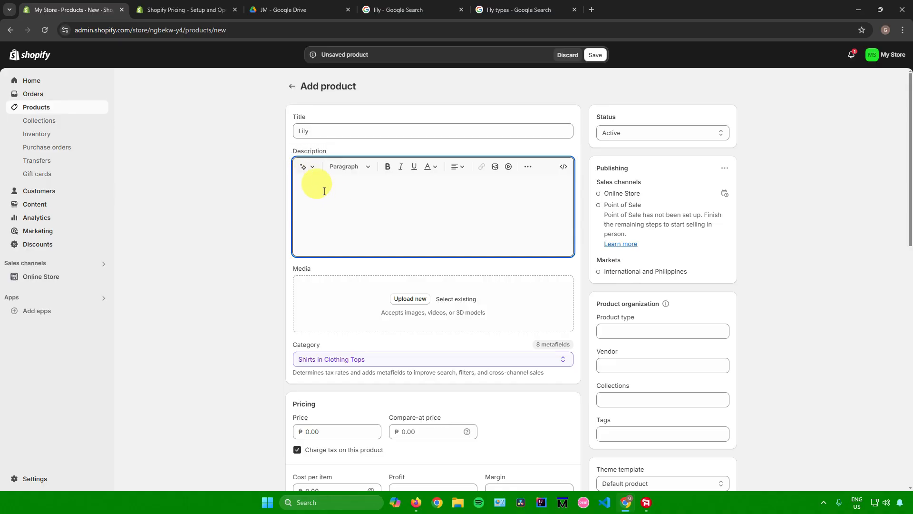
pyautogui.click(310, 168)
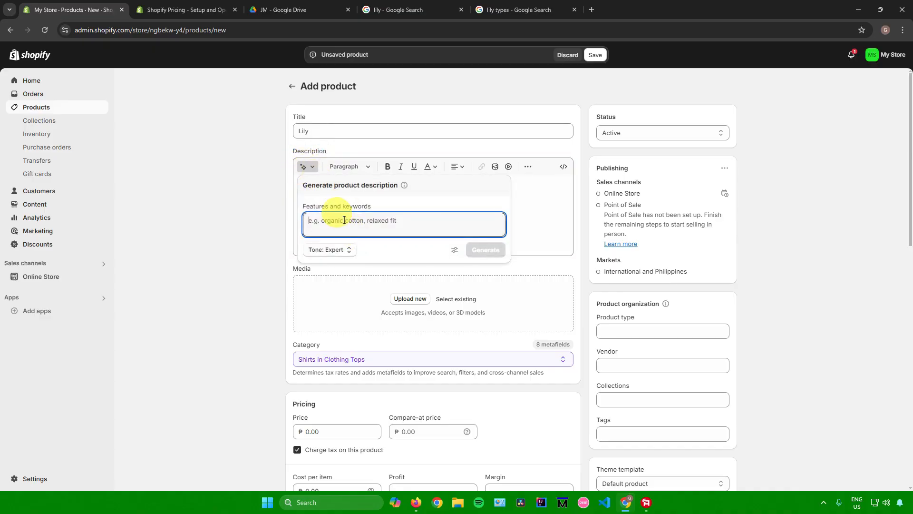
pyautogui.write('l')
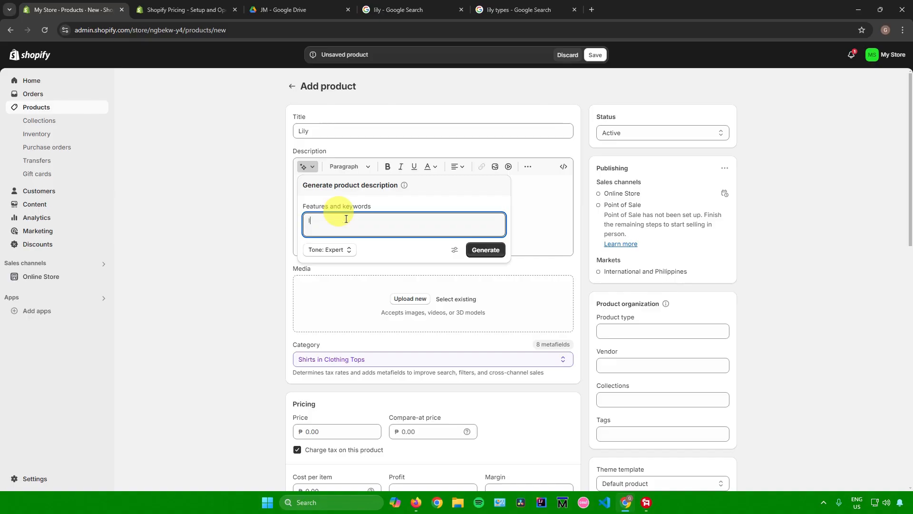
pyautogui.write('ily flower')
pyautogui.click(485, 249)
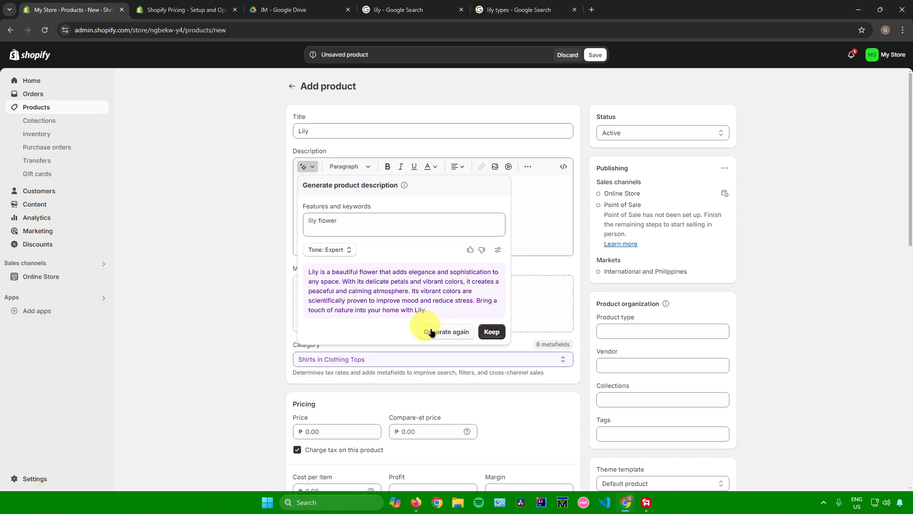
pyautogui.click(488, 332)
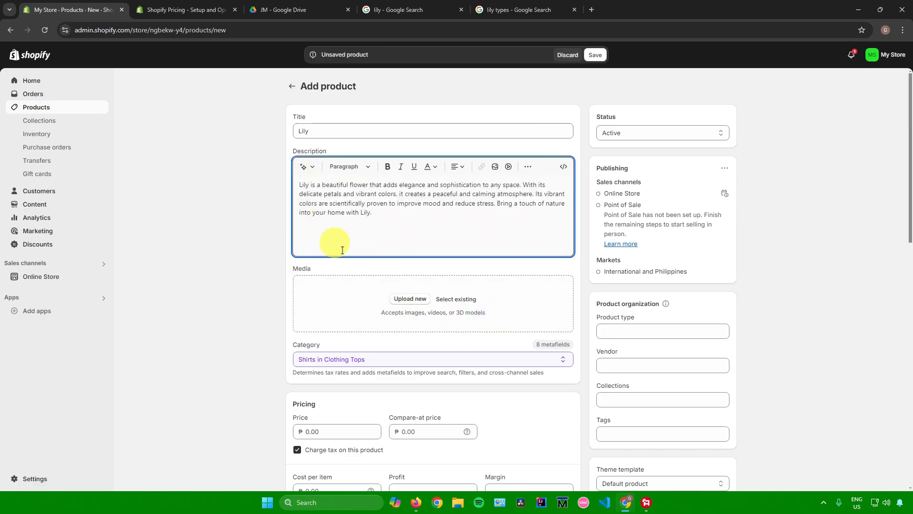
# Save the FloraLife Oriental lily picture from the Google image results to Downloads as Oriental-Lily_Adobe_2560x1790.jpg
pyautogui.scroll(-3, 335, 304)
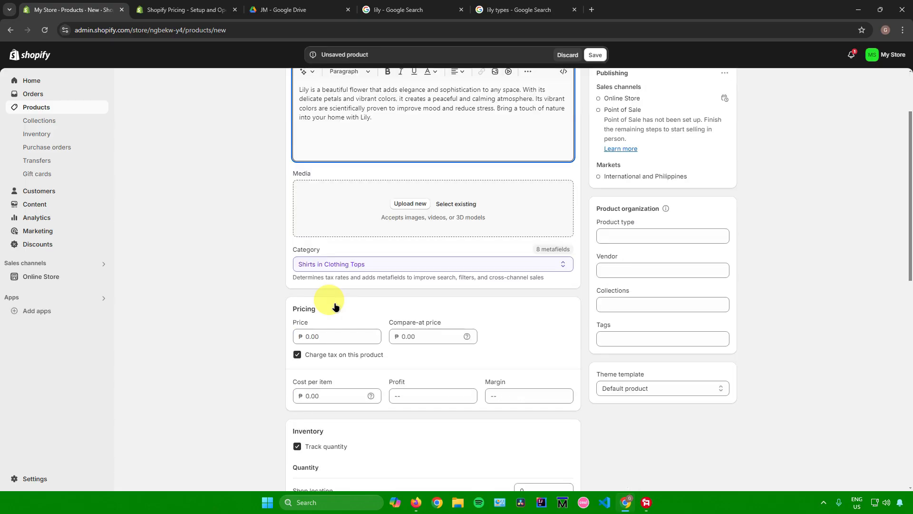
pyautogui.scroll(2, 335, 300)
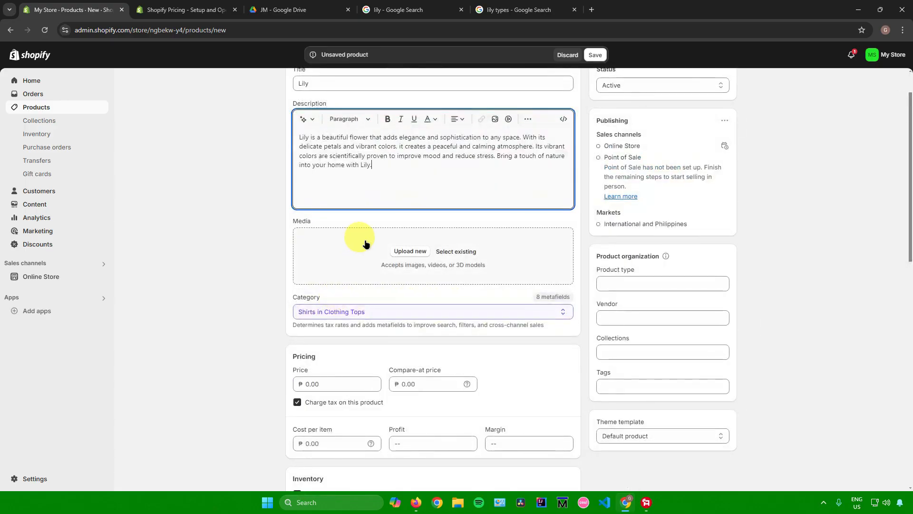
pyautogui.click(404, 9)
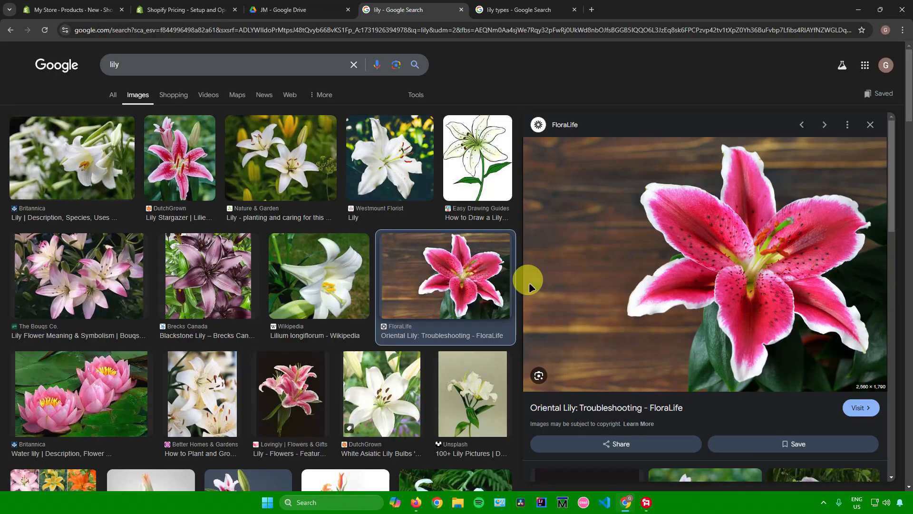
pyautogui.rightClick(618, 239)
pyautogui.click(666, 384)
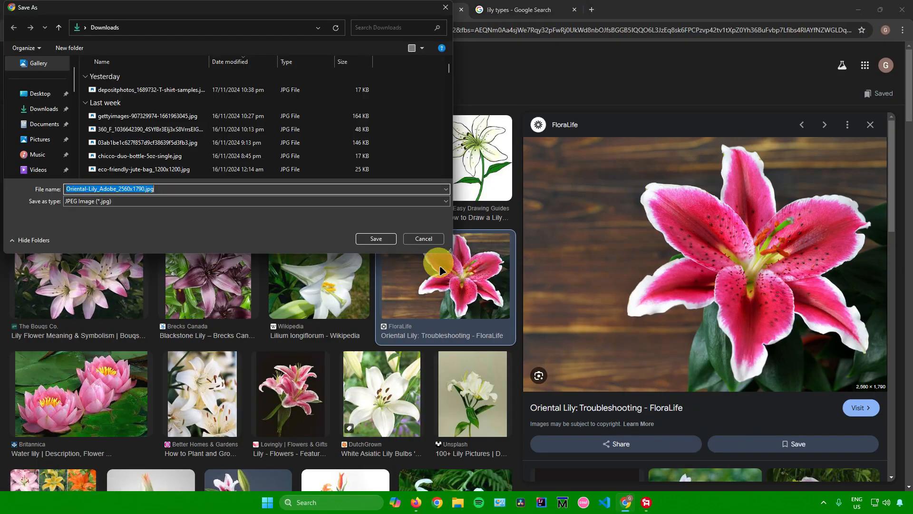
pyautogui.click(365, 239)
# Return to the product form and upload the saved Oriental lily picture as its media
pyautogui.click(98, 6)
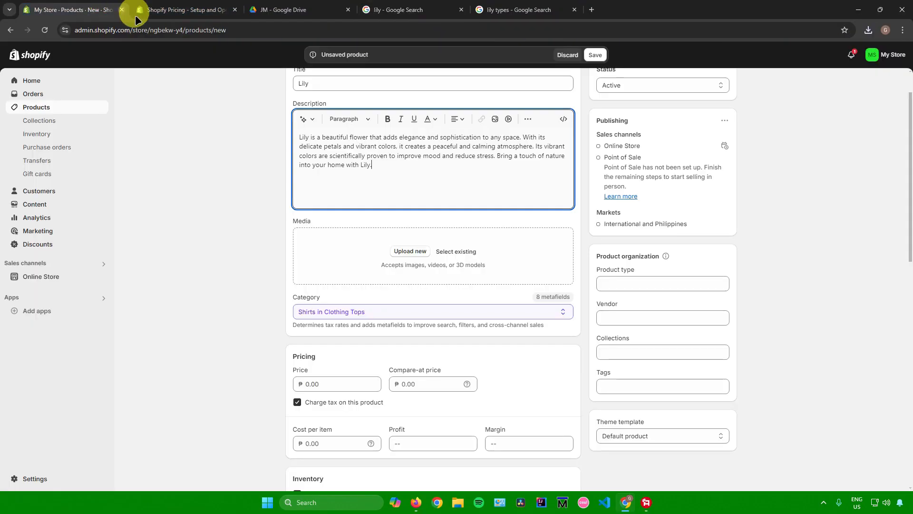
pyautogui.click(405, 251)
pyautogui.doubleClick(211, 140)
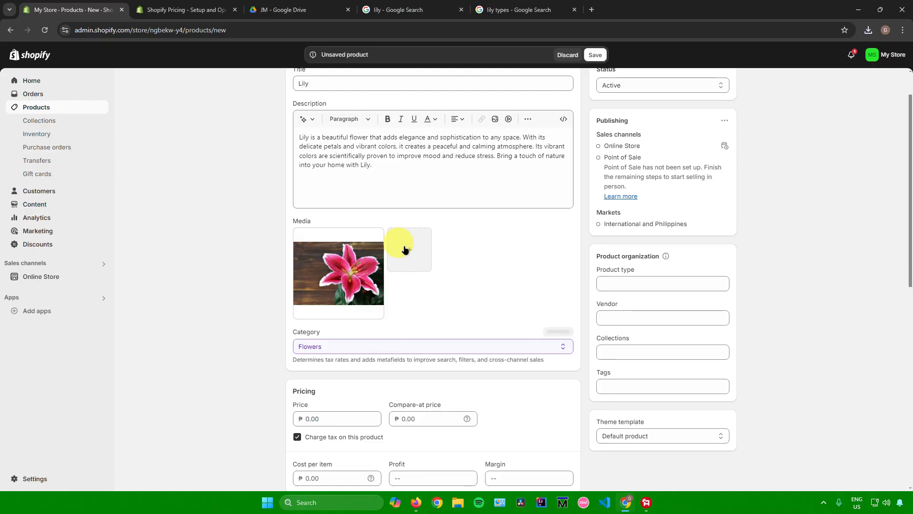
# Examine the suggested product category and its alternatives, and review the title, description and media
pyautogui.scroll(-1, 436, 343)
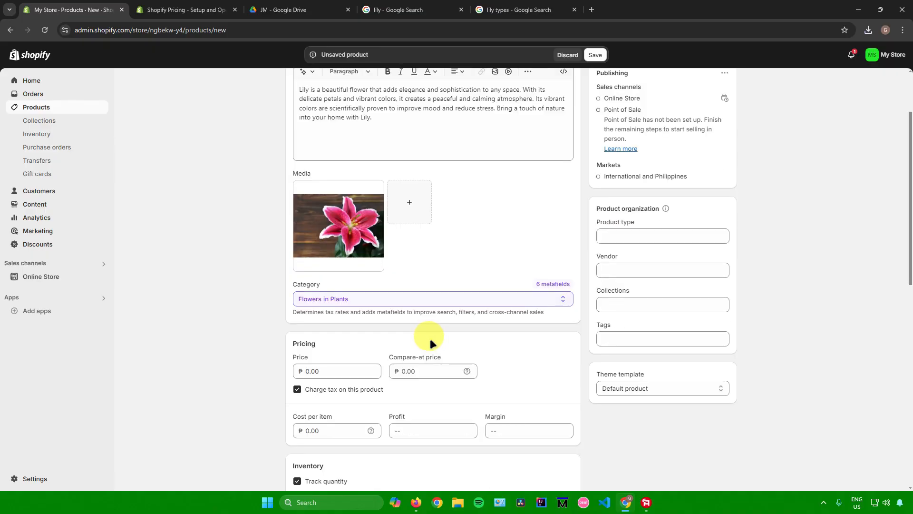
pyautogui.click(435, 298)
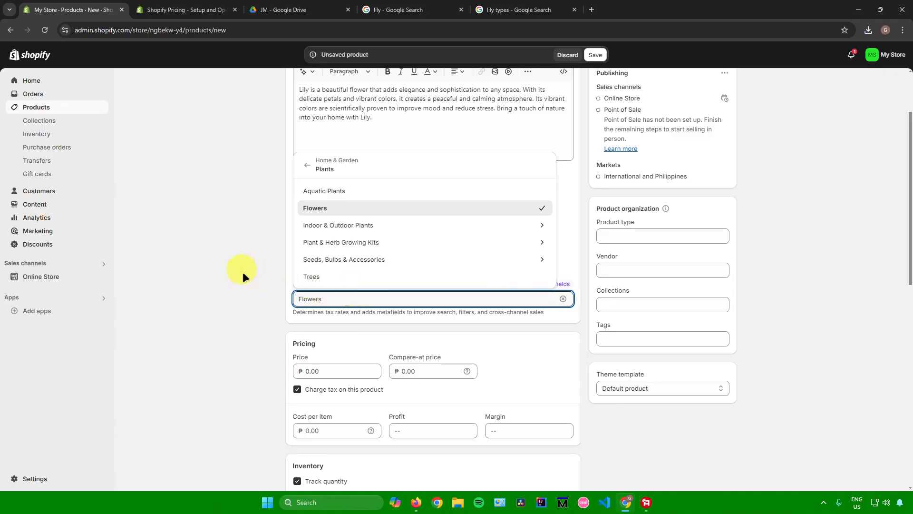
pyautogui.click(224, 267)
pyautogui.scroll(2, 225, 267)
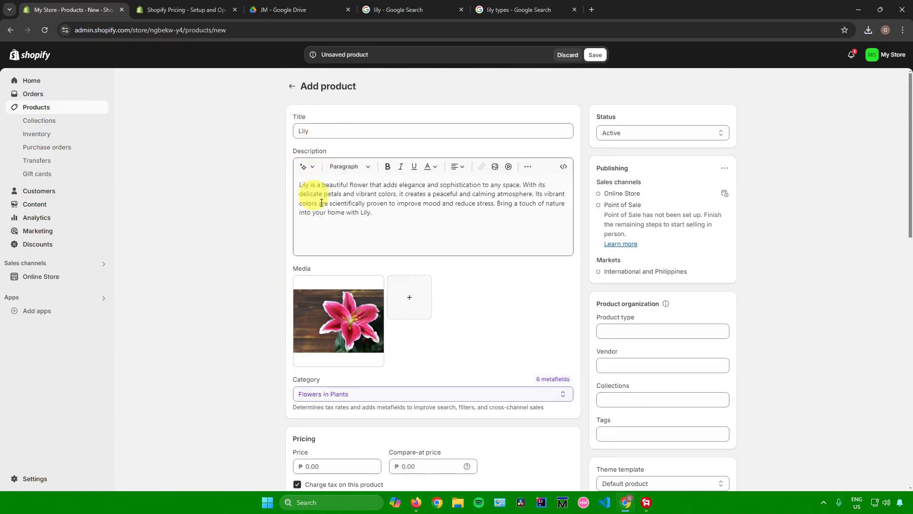
pyautogui.scroll(-2, 314, 217)
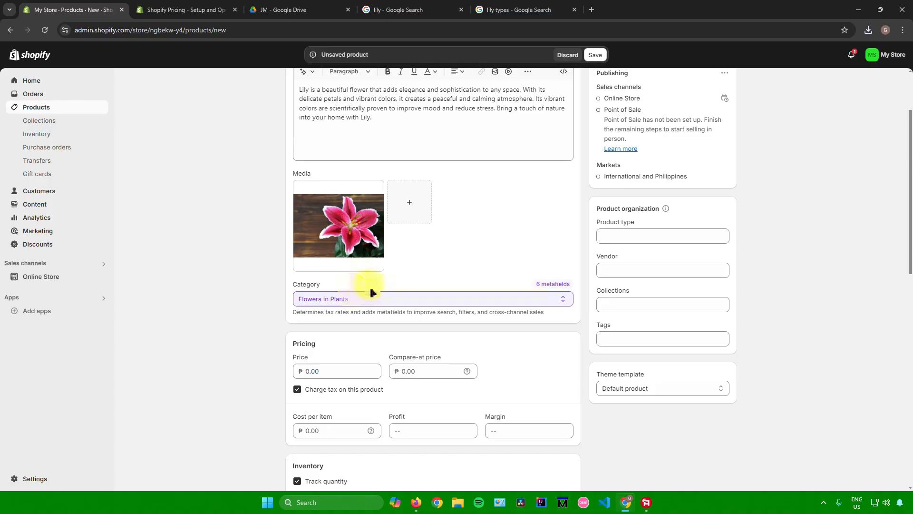
pyautogui.scroll(2, 404, 253)
# Set the product's price to ₱150 and its cost per item to ₱75
pyautogui.scroll(-4, 404, 253)
pyautogui.click(326, 275)
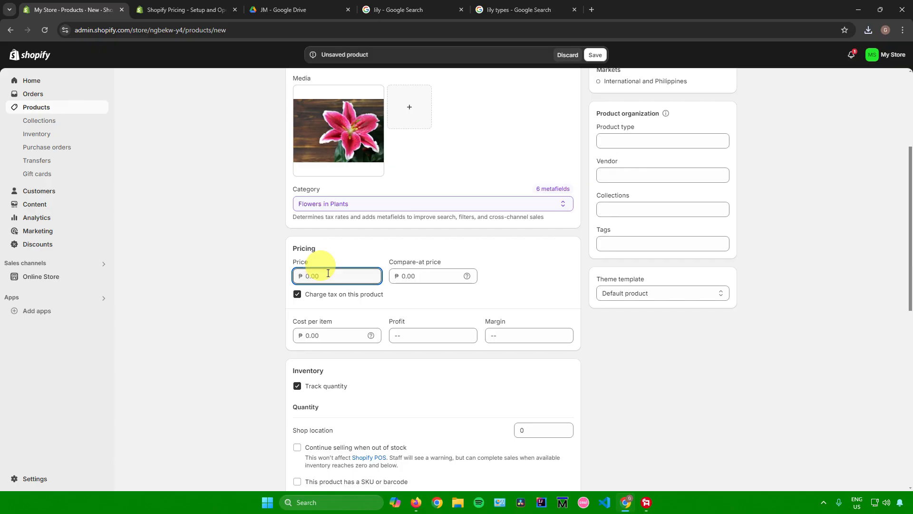
pyautogui.write('150')
pyautogui.click(310, 335)
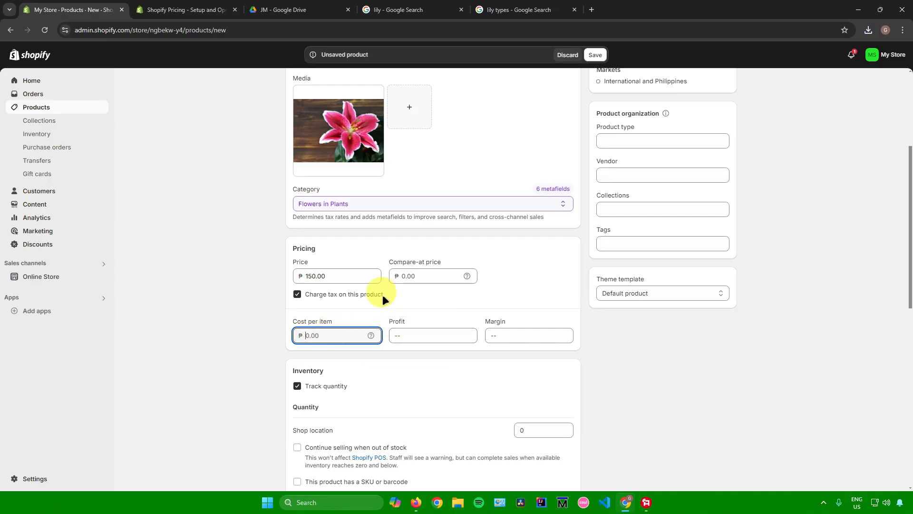
pyautogui.scroll(-2, 383, 295)
pyautogui.moveTo(393, 224); pyautogui.dragTo(401, 223)
pyautogui.moveTo(494, 226); pyautogui.dragTo(408, 224)
pyautogui.click(327, 241)
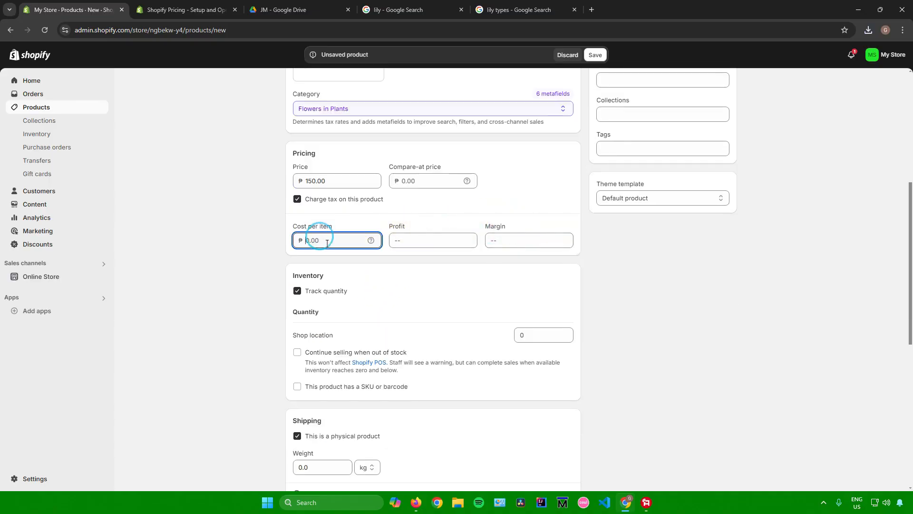
pyautogui.write('76')
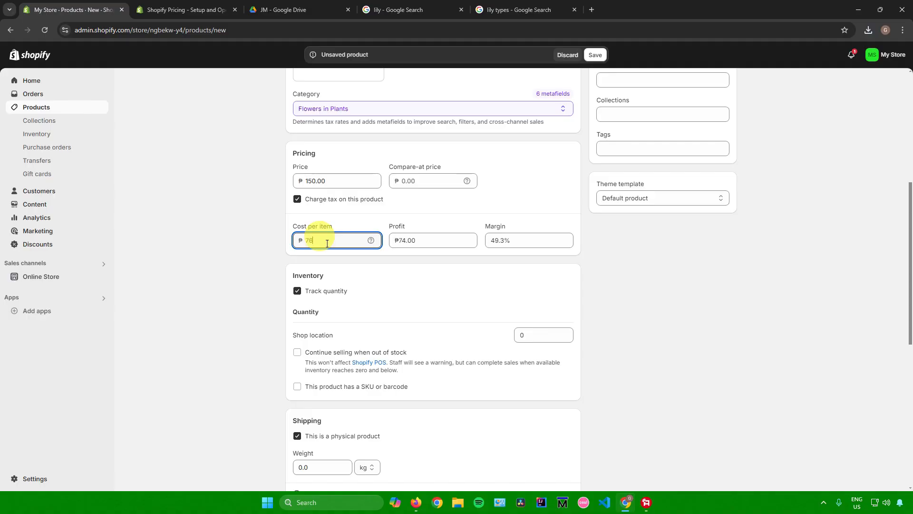
pyautogui.press('BackSpace')
pyautogui.write('5')
pyautogui.click(387, 227)
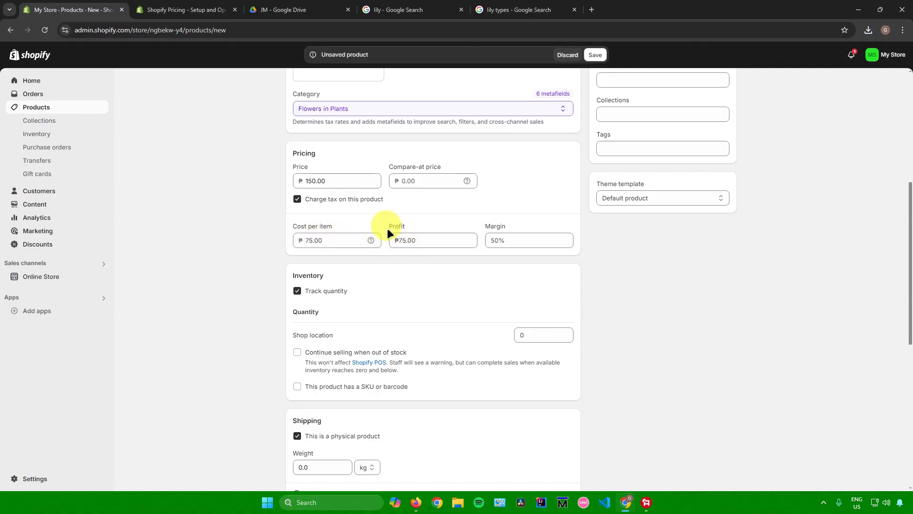
# Review the product's profit and margin, and its inventory, shipping, variants and category metafields sections
pyautogui.moveTo(393, 227); pyautogui.dragTo(409, 227)
pyautogui.moveTo(488, 227); pyautogui.dragTo(511, 231)
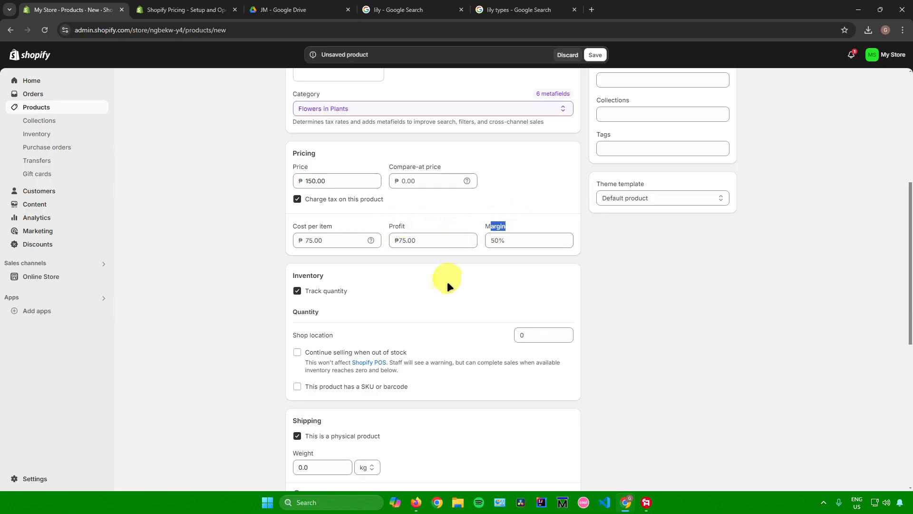
pyautogui.scroll(-3, 445, 281)
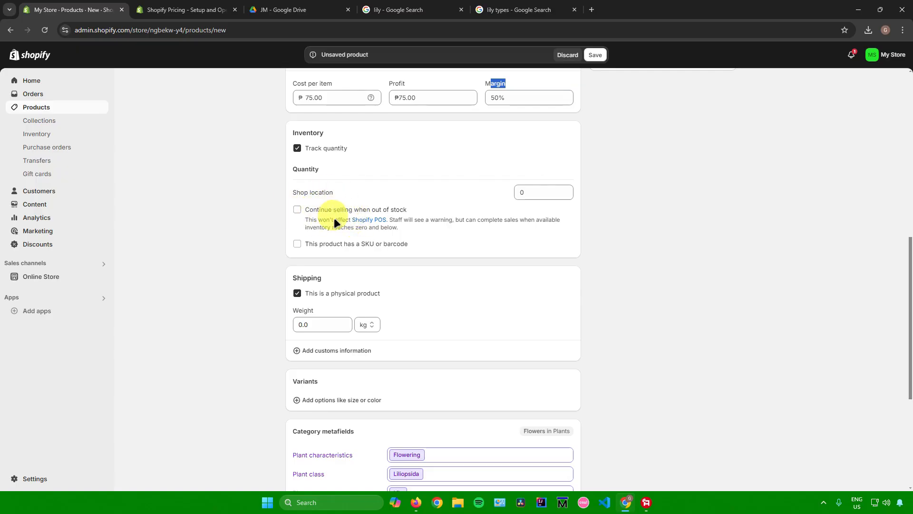
pyautogui.scroll(-2, 335, 218)
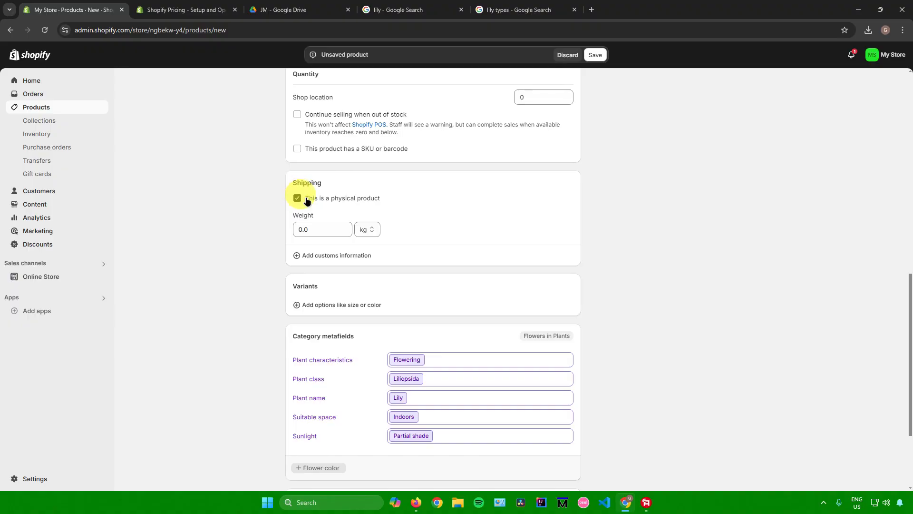
pyautogui.scroll(-1, 413, 242)
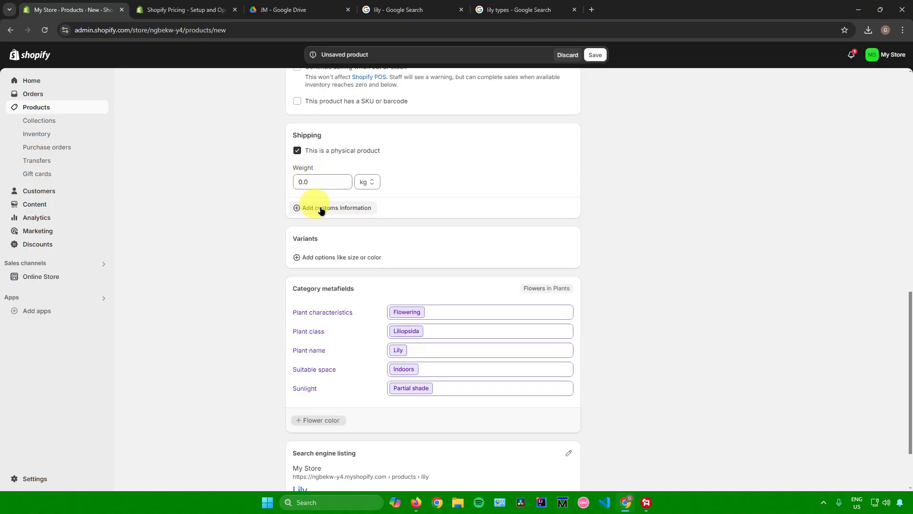
pyautogui.scroll(-2, 362, 213)
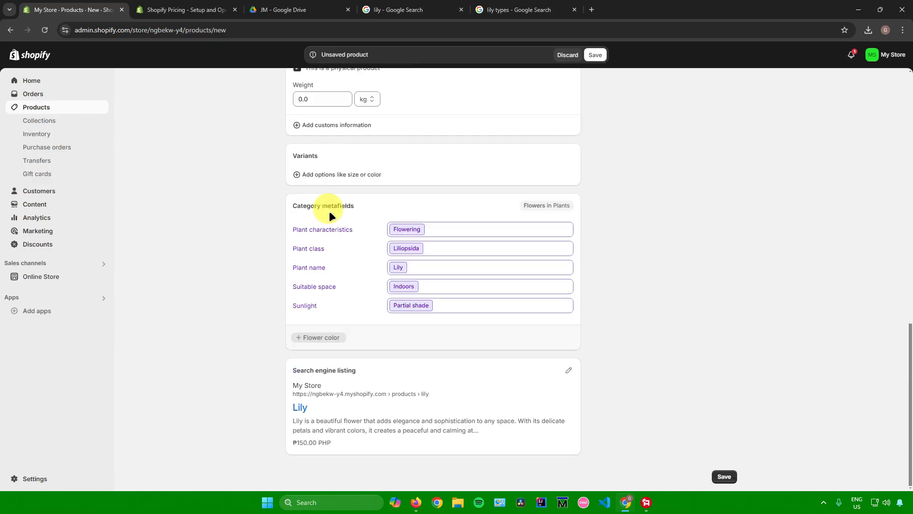
# Add a custom variant option named Lily Types to the product
pyautogui.scroll(3, 345, 223)
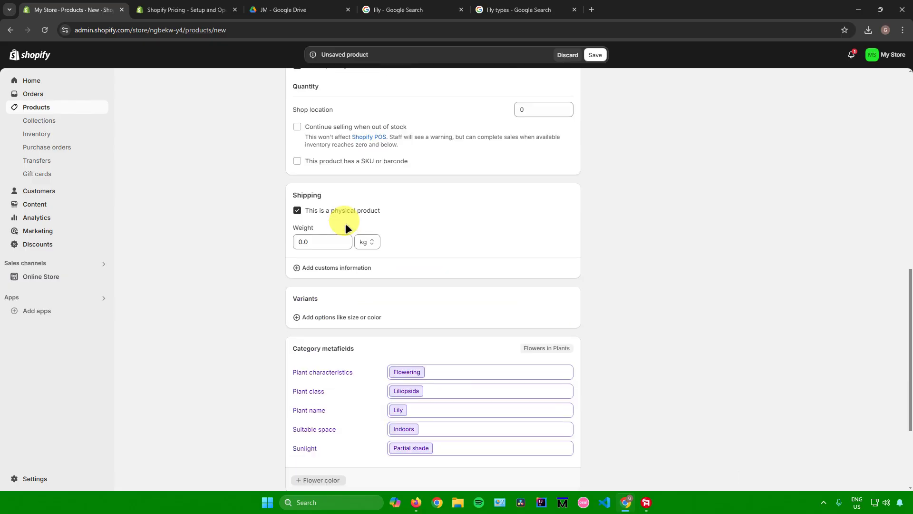
pyautogui.scroll(-1, 346, 233)
pyautogui.click(338, 269)
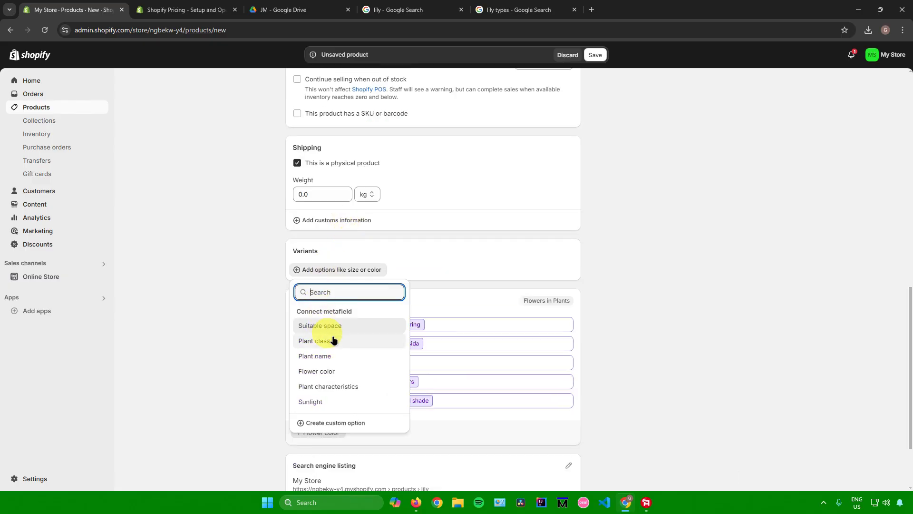
pyautogui.click(333, 422)
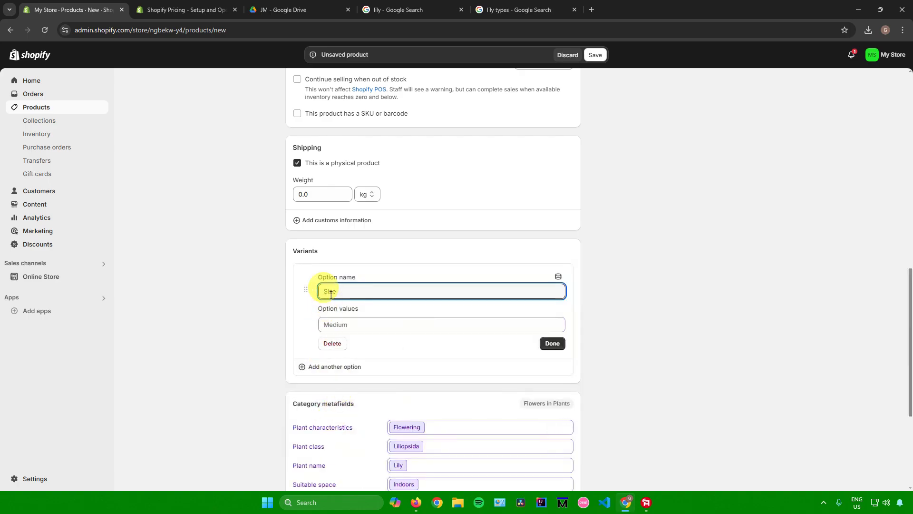
pyautogui.write('Lily Types')
# Enter Stargazer, Tiger Lily and Madonna Lily as the values of the Lily Types option and finish the option
pyautogui.click(335, 314)
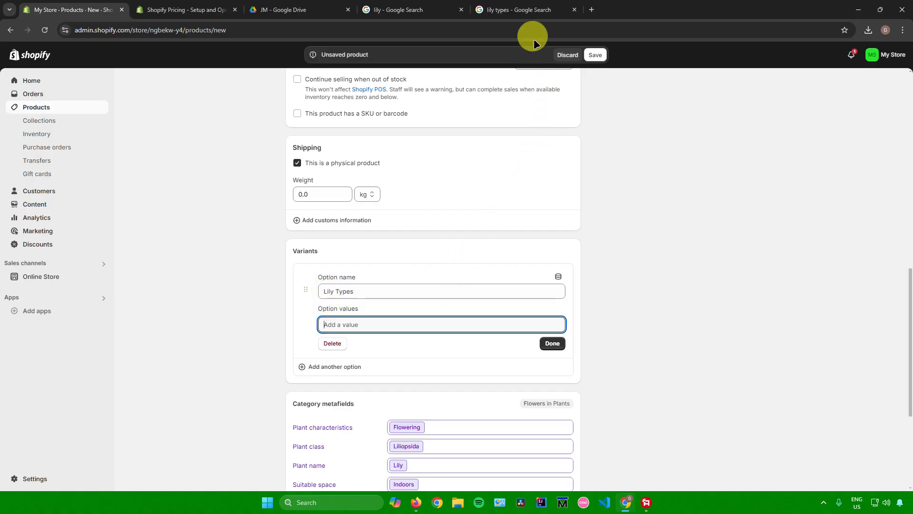
pyautogui.write('S')
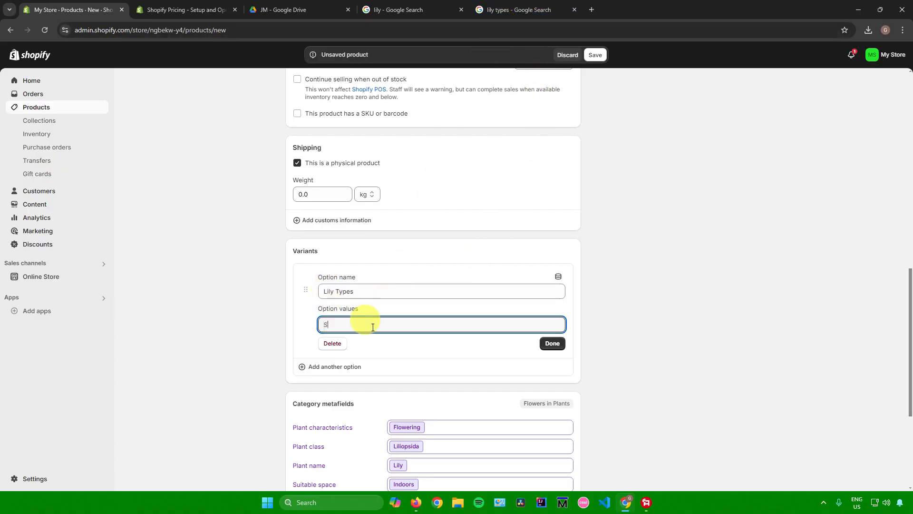
pyautogui.write('targazer')
pyautogui.click(362, 341)
pyautogui.write('Tiger Lily')
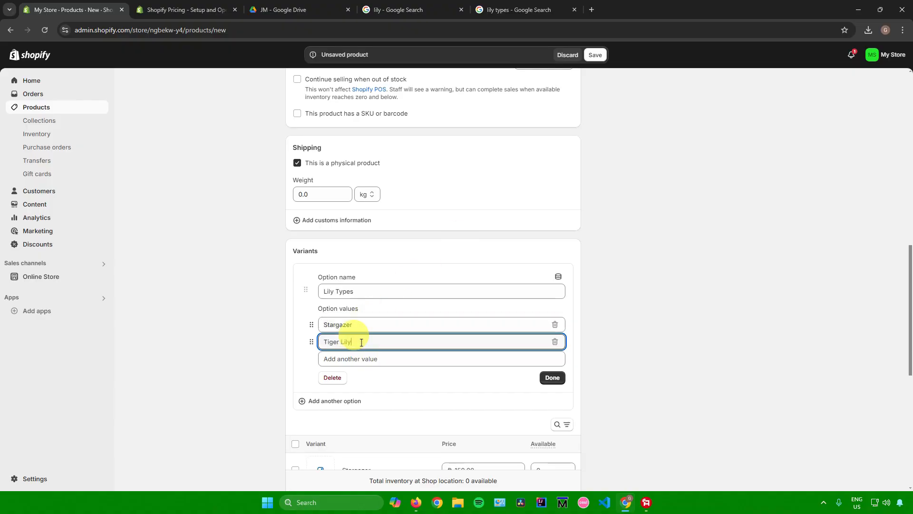
pyautogui.click(350, 363)
pyautogui.write('Mad')
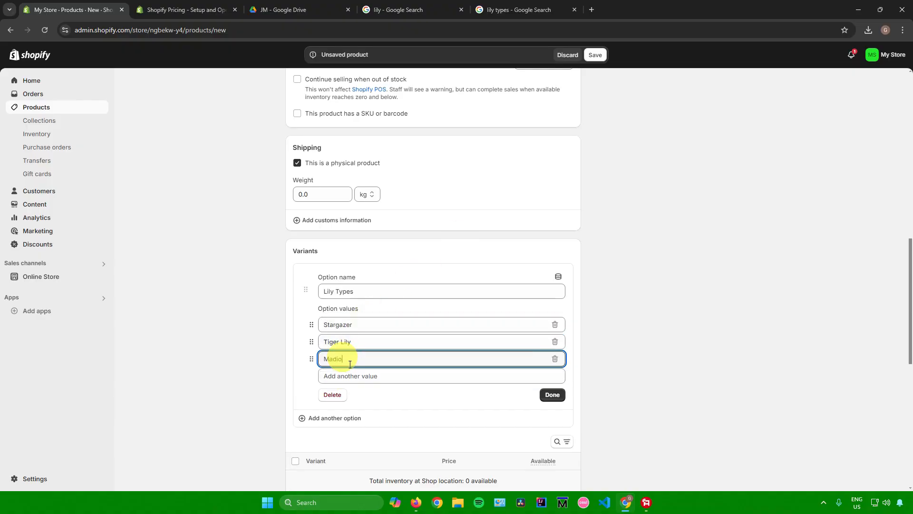
pyautogui.write('onna Lily')
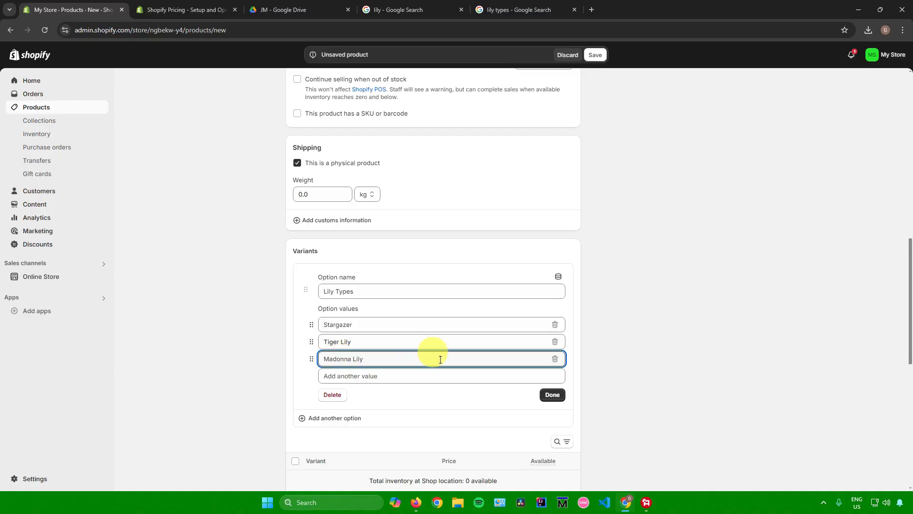
pyautogui.click(551, 396)
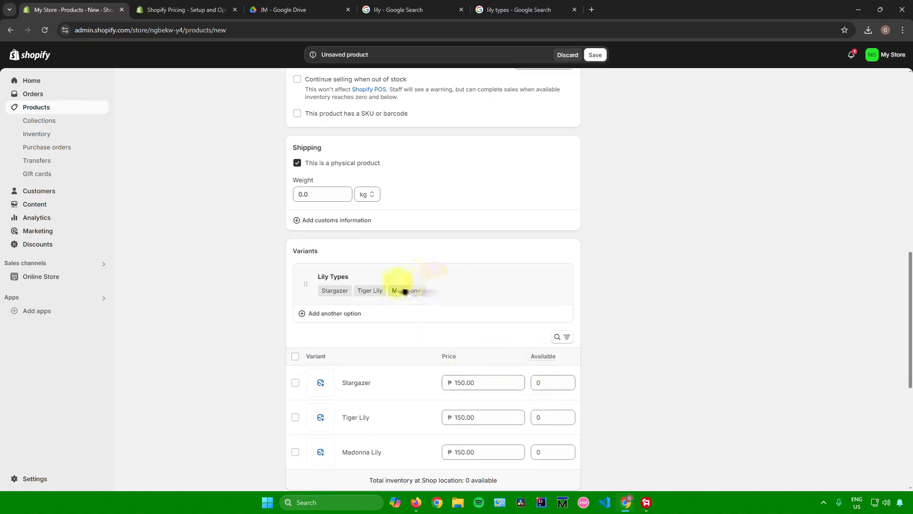
# Add a second custom variant option named Quantity
pyautogui.scroll(-2, 339, 355)
pyautogui.scroll(2, 339, 351)
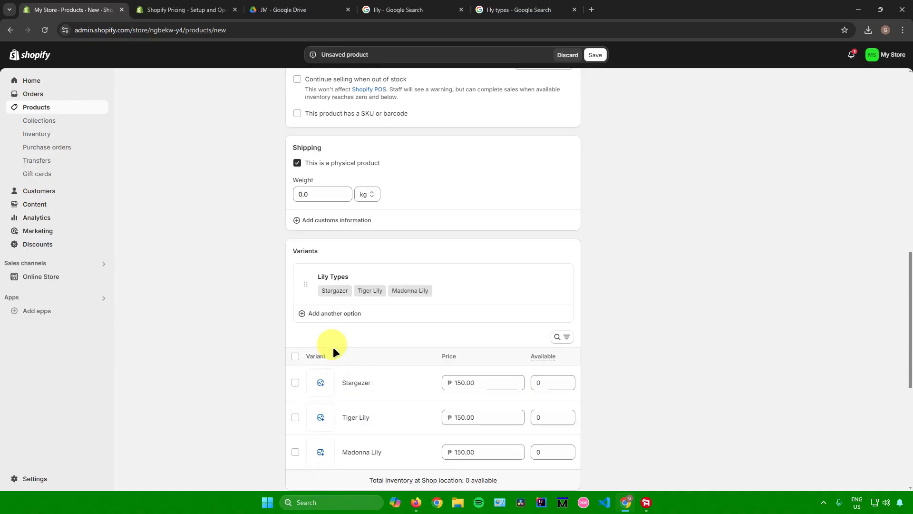
pyautogui.click(333, 313)
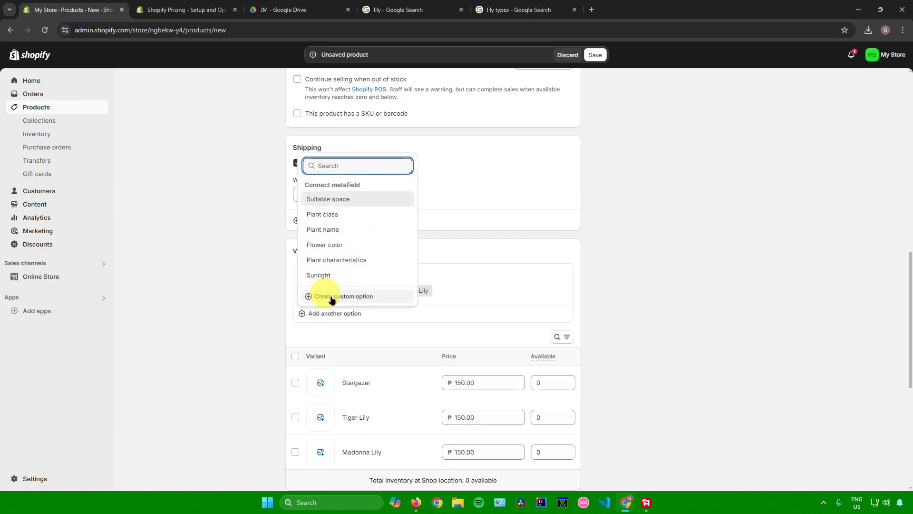
pyautogui.click(333, 295)
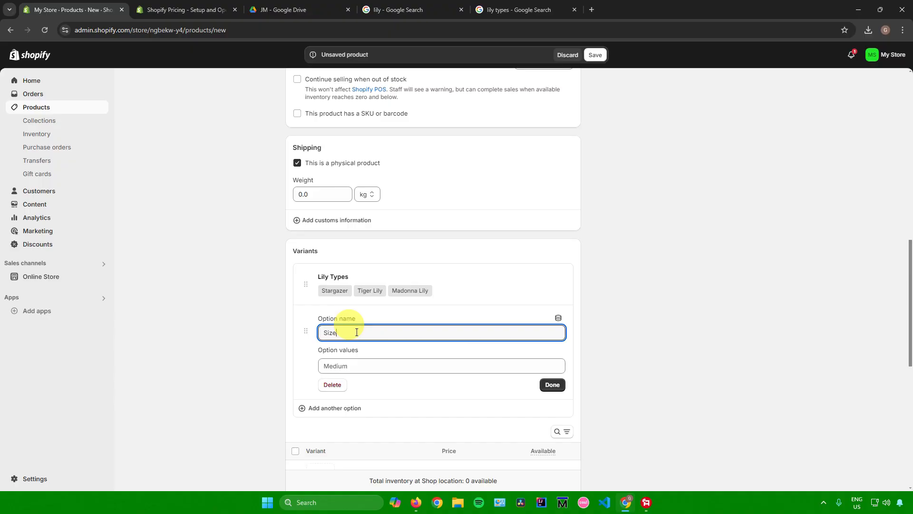
pyautogui.write('Quantity')
# Enter 6, 12, 18 and 24 as the values of the Quantity option and finish the option
pyautogui.click(332, 366)
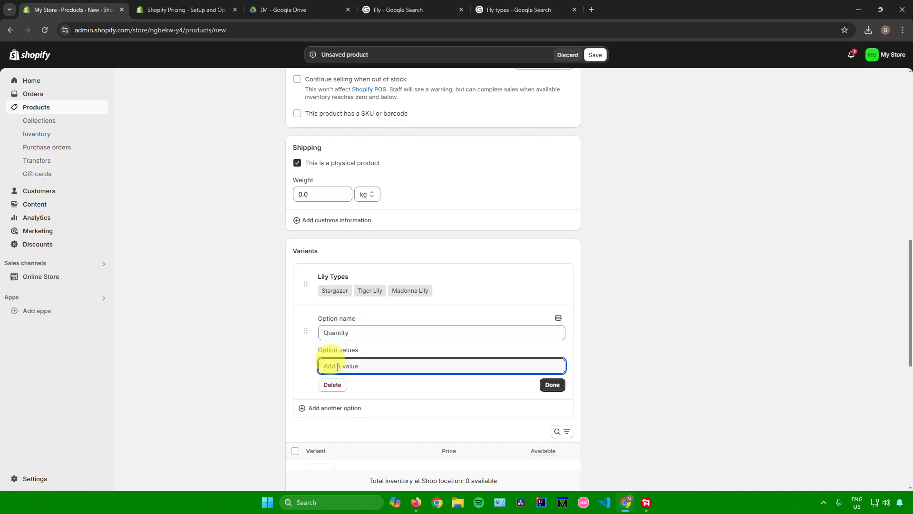
pyautogui.write('6')
pyautogui.click(357, 381)
pyautogui.write('12')
pyautogui.click(361, 399)
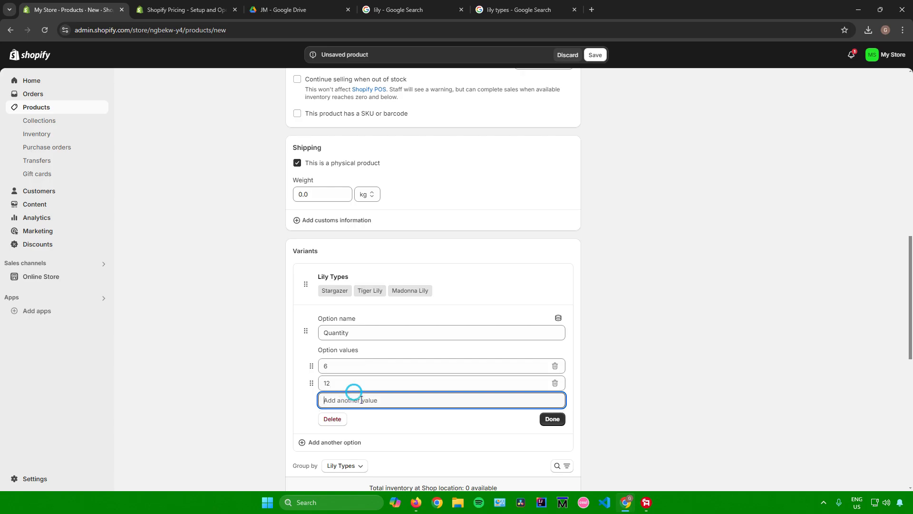
pyautogui.write('18')
pyautogui.click(348, 417)
pyautogui.write('2')
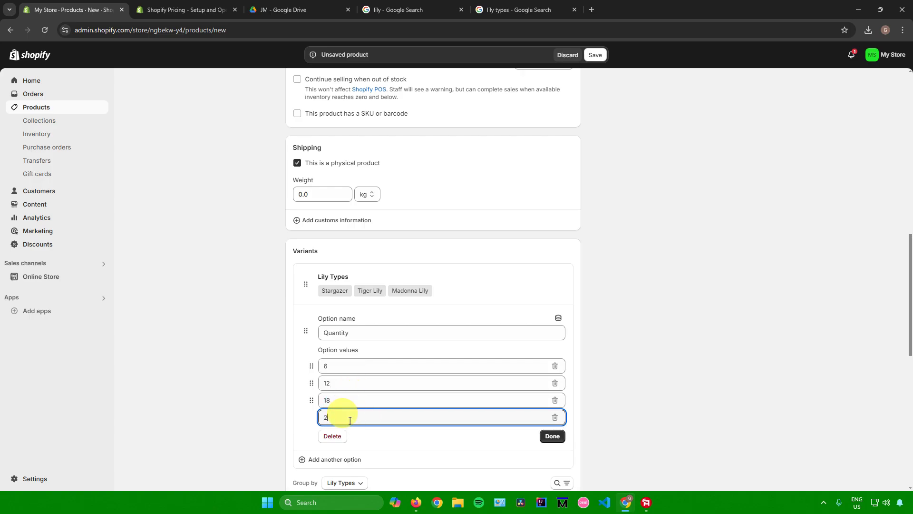
pyautogui.write('4')
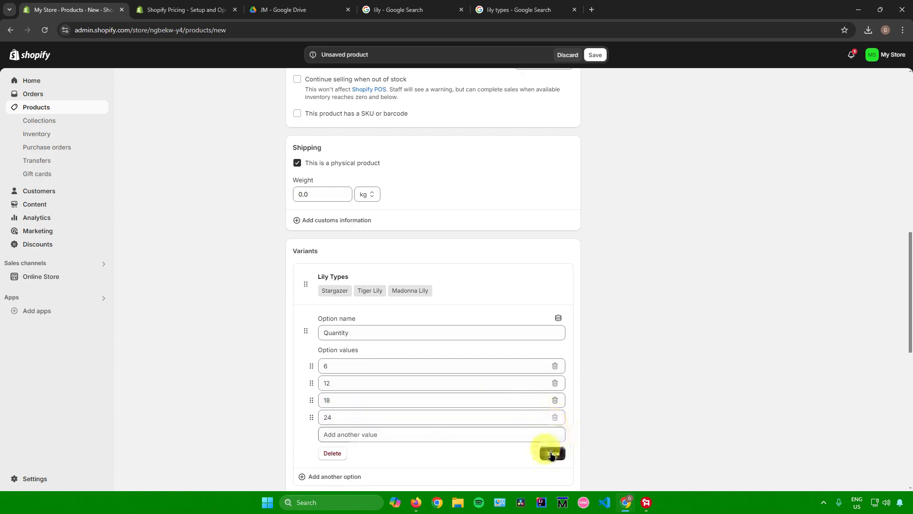
pyautogui.click(552, 453)
# Review the generated variants and group the variant list by Quantity
pyautogui.scroll(-3, 639, 296)
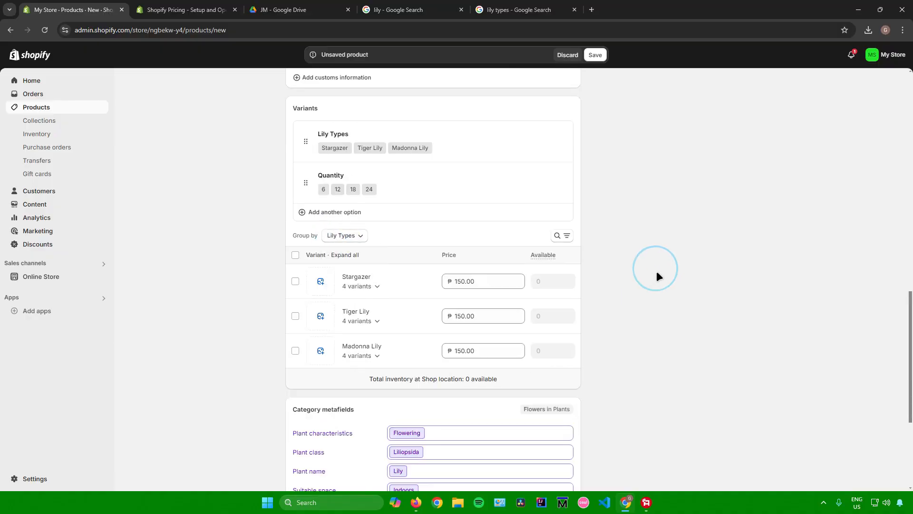
pyautogui.scroll(-4, 407, 277)
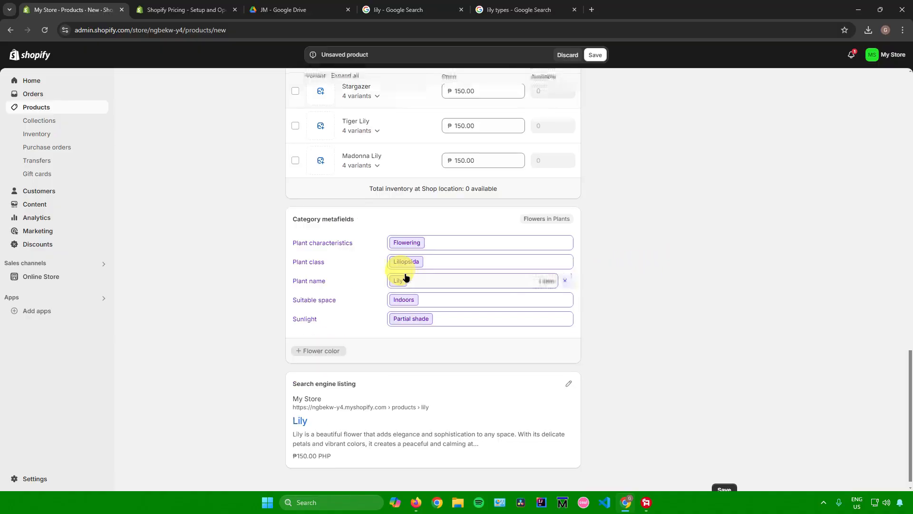
pyautogui.scroll(3, 405, 277)
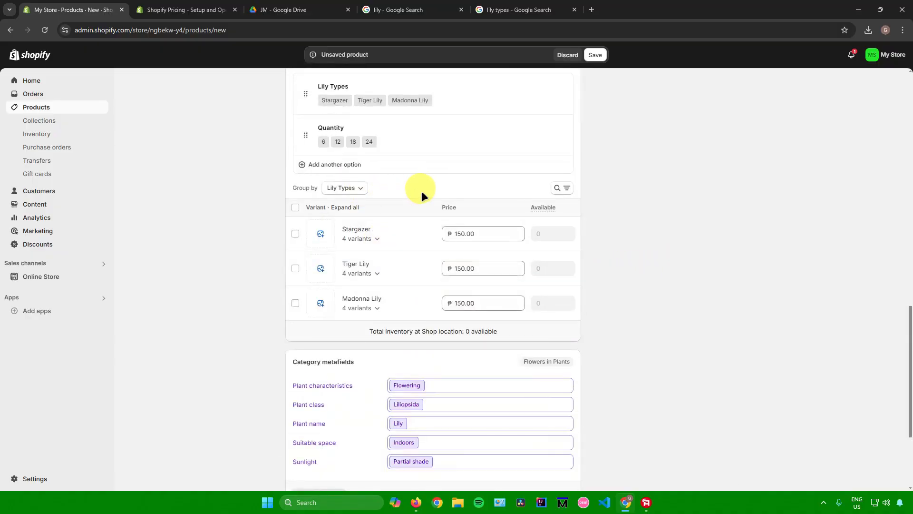
pyautogui.click(357, 189)
pyautogui.click(344, 225)
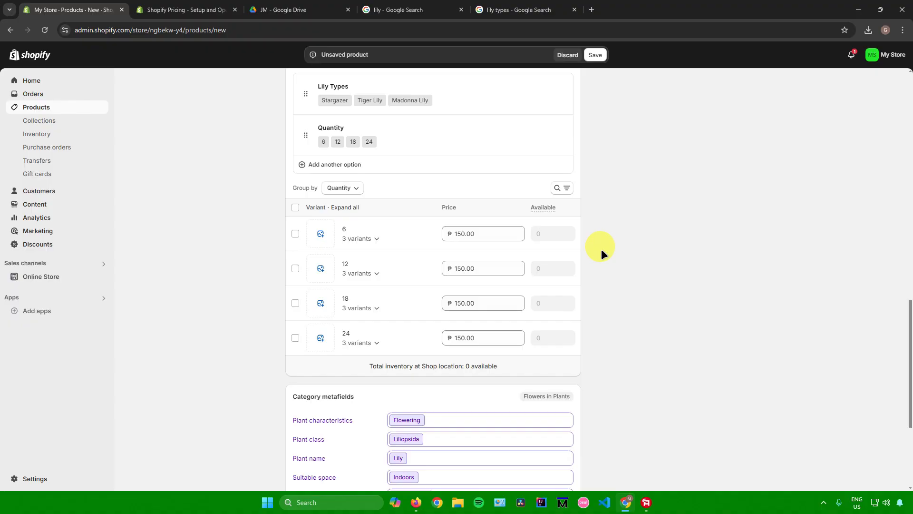
# Review the category metafields, search engine listing, product status choices and pricing of the Lily product
pyautogui.scroll(-4, 599, 246)
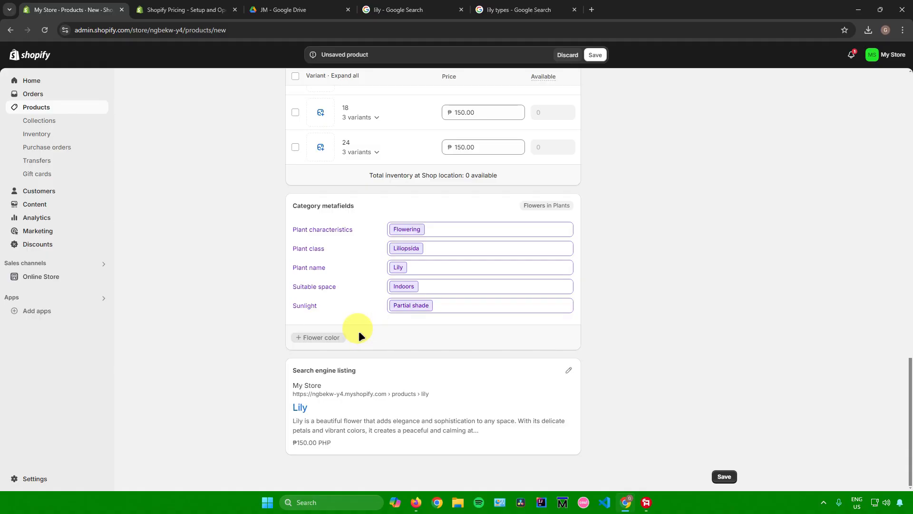
pyautogui.scroll(15, 679, 301)
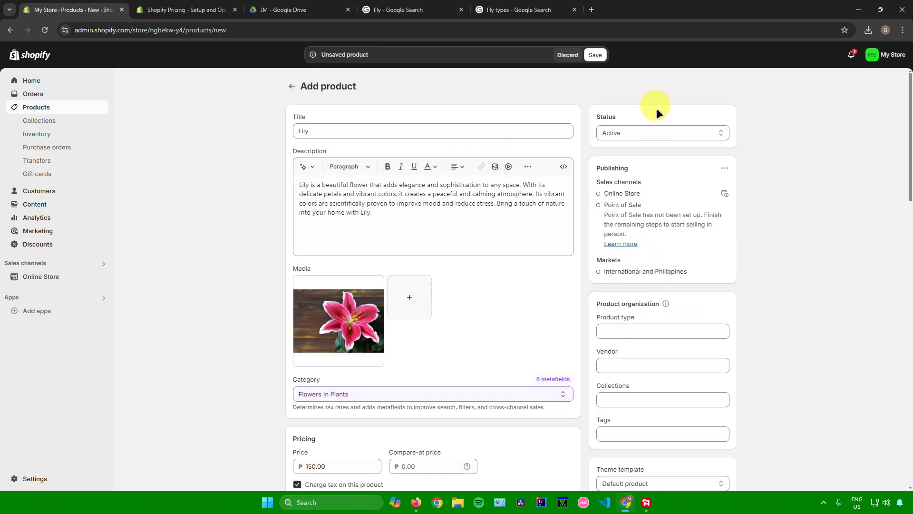
pyautogui.click(608, 136)
pyautogui.click(614, 131)
pyautogui.click(615, 130)
pyautogui.click(615, 132)
pyautogui.click(616, 132)
pyautogui.click(776, 166)
pyautogui.scroll(-7, 775, 165)
pyautogui.scroll(4, 774, 163)
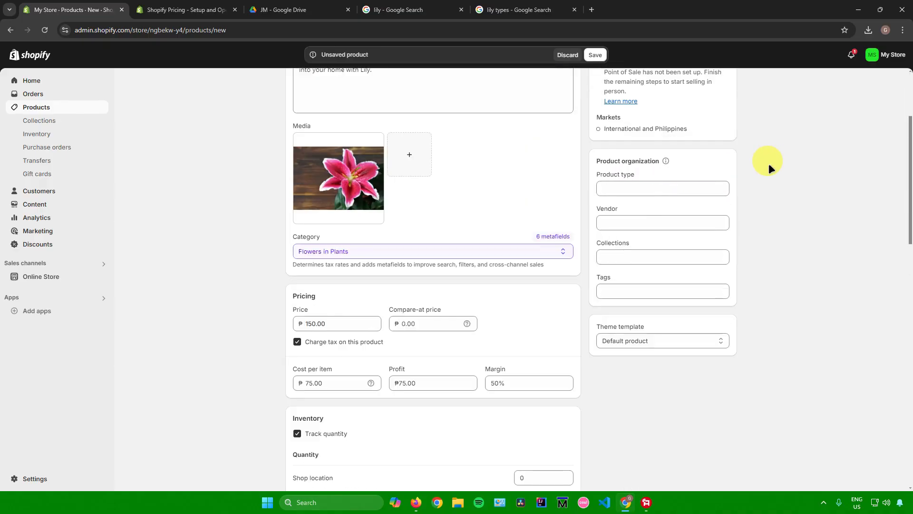
# Check the available product types and collections, and set the product type to flower
pyautogui.click(662, 193)
pyautogui.click(829, 210)
pyautogui.click(651, 255)
pyautogui.click(769, 245)
pyautogui.click(643, 188)
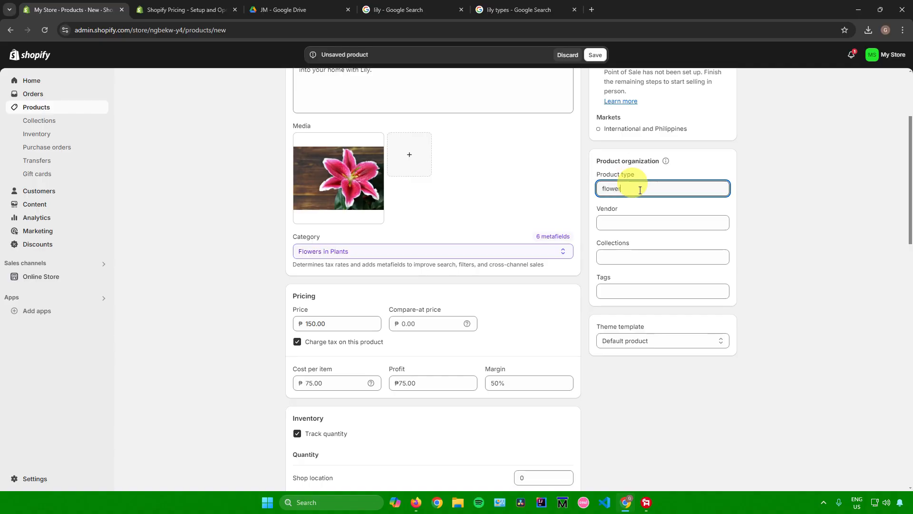
pyautogui.click(781, 208)
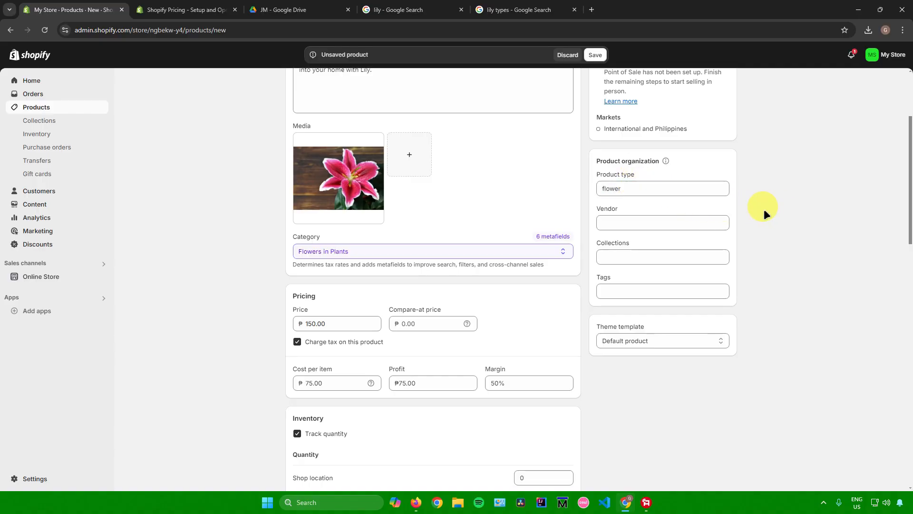
# Assign the Lily product to the Home page collection
pyautogui.click(627, 253)
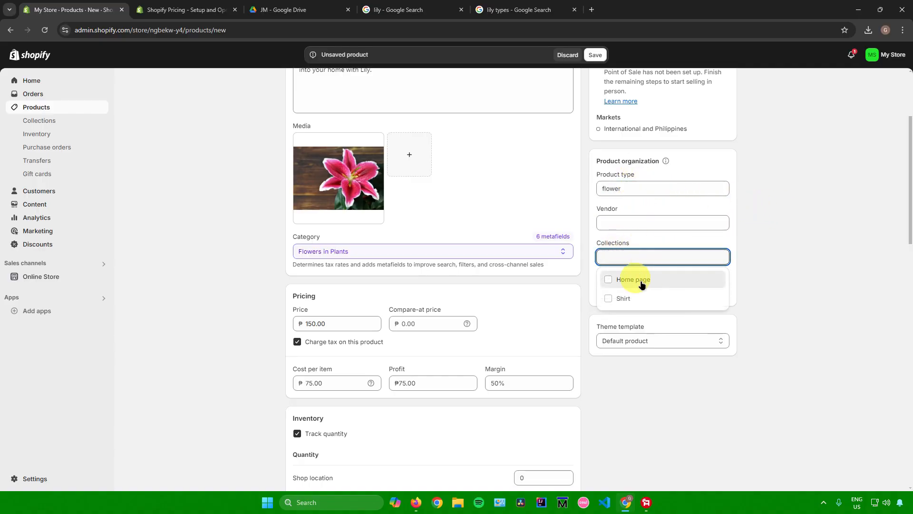
pyautogui.click(636, 281)
pyautogui.click(771, 271)
# Add a new tag "flower" to the product and save the product
pyautogui.click(666, 299)
pyautogui.write('fl')
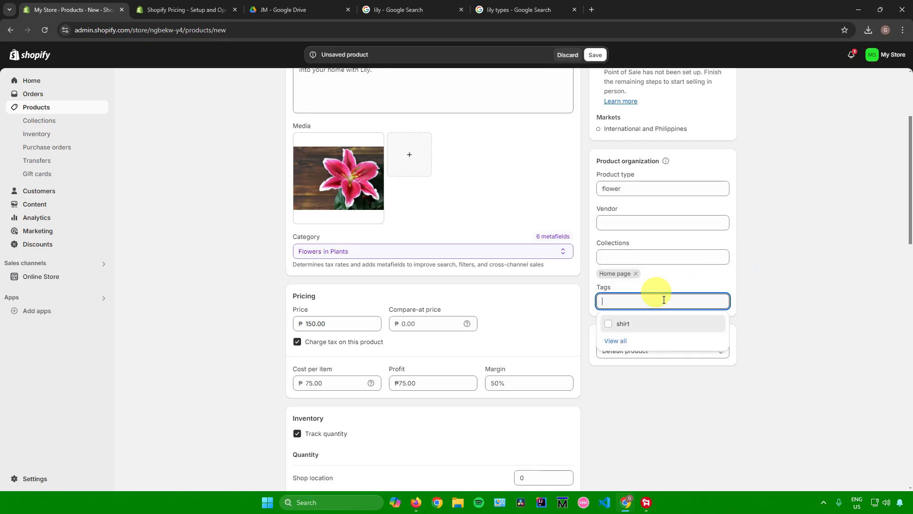
pyautogui.write('ower')
pyautogui.click(630, 324)
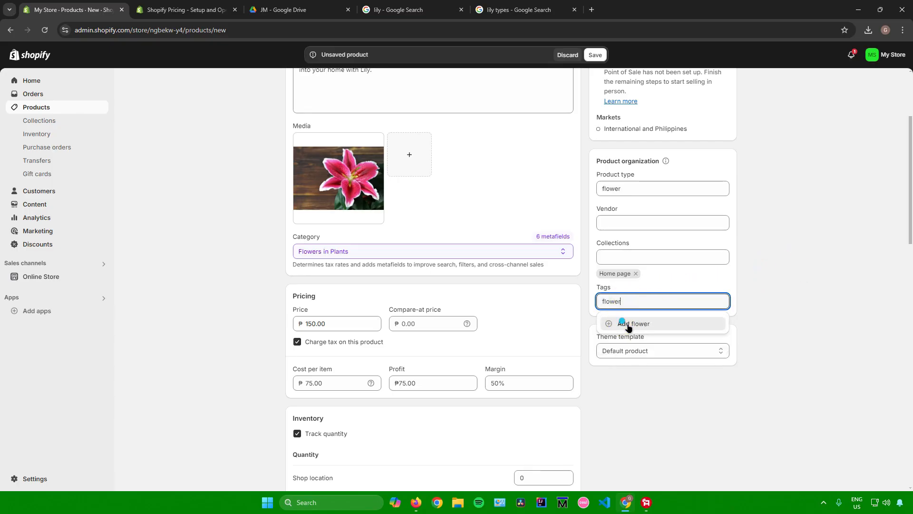
pyautogui.click(797, 302)
pyautogui.scroll(3, 780, 218)
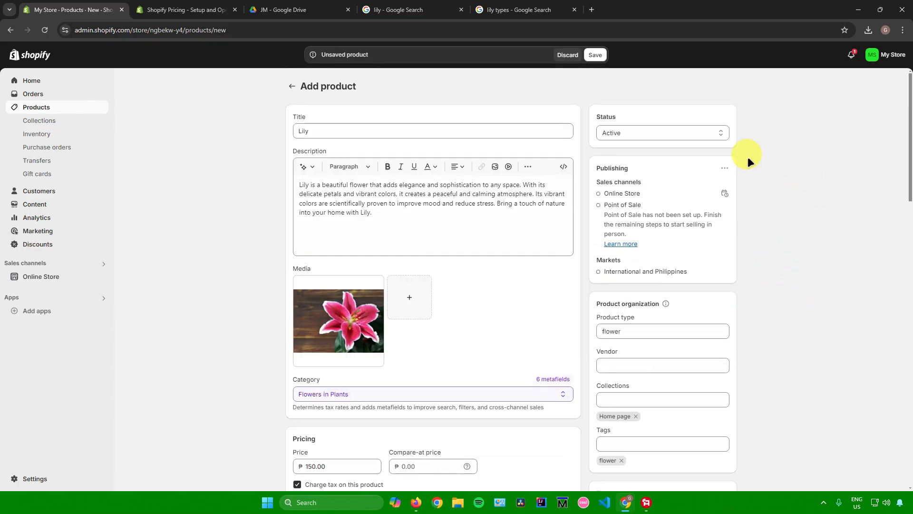
pyautogui.click(594, 55)
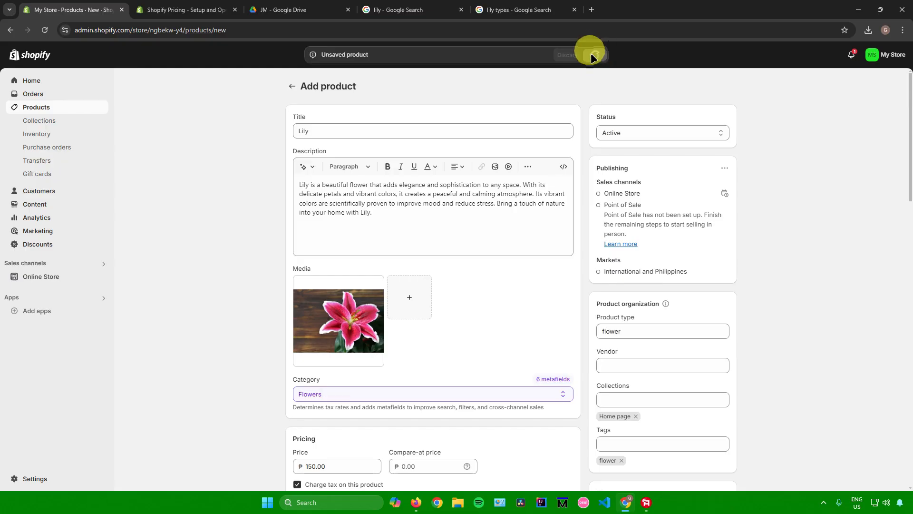
# Go to the online store's themes page and browse the theme library and popular free themes
pyautogui.click(38, 80)
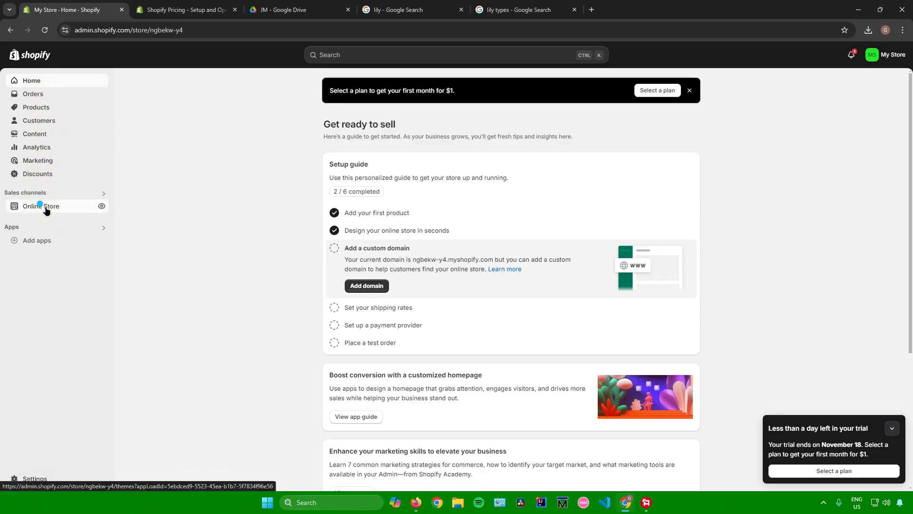
pyautogui.click(45, 206)
pyautogui.scroll(-3, 557, 291)
pyautogui.scroll(-3, 557, 287)
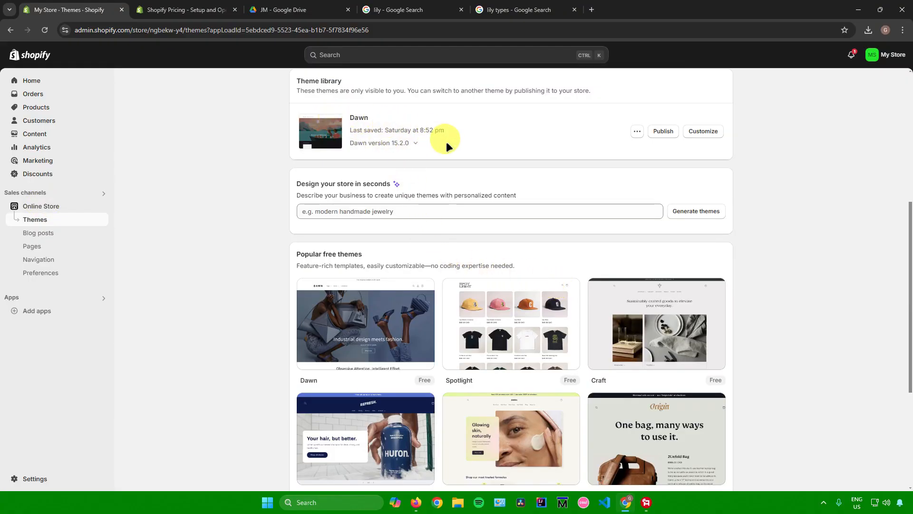
pyautogui.scroll(-4, 466, 291)
pyautogui.scroll(-1, 465, 291)
pyautogui.scroll(2, 460, 283)
pyautogui.scroll(-2, 461, 283)
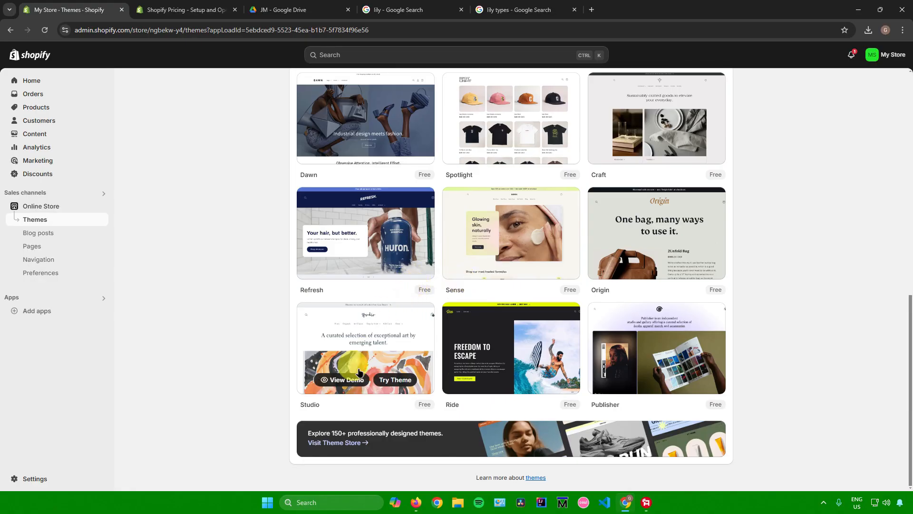
# Open the Theme Store in a new browser tab and browse the available themes and filters
pyautogui.rightClick(340, 443)
pyautogui.click(356, 333)
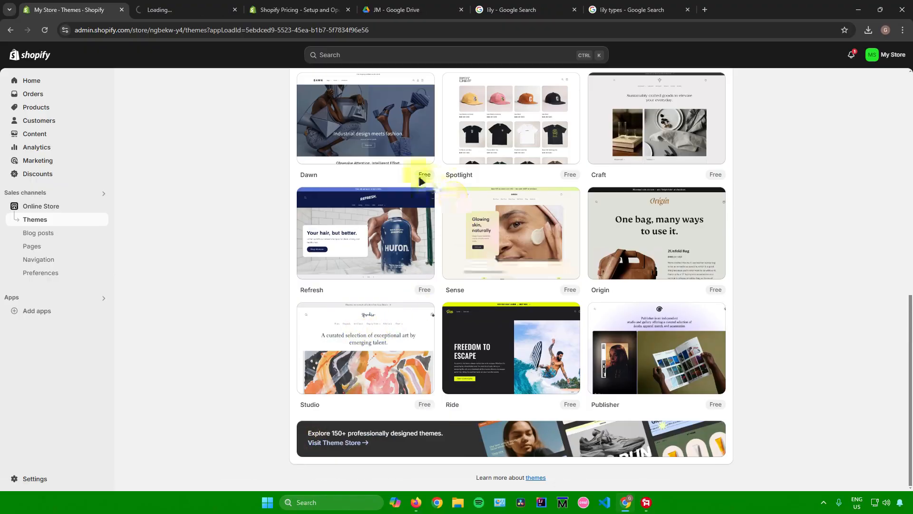
pyautogui.click(186, 10)
pyautogui.scroll(-7, 180, 152)
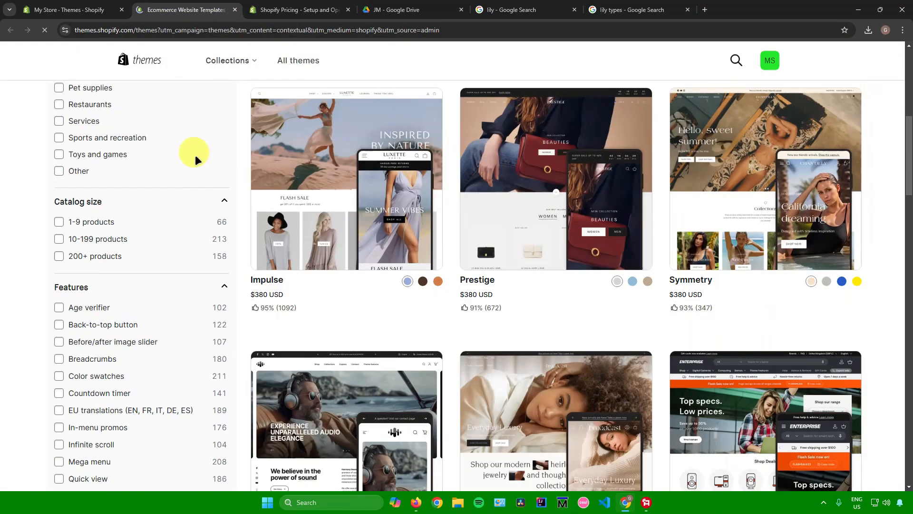
# Examine the Theme Store's price, industry, catalog size and feature filters alongside the listed themes
pyautogui.scroll(8, 190, 157)
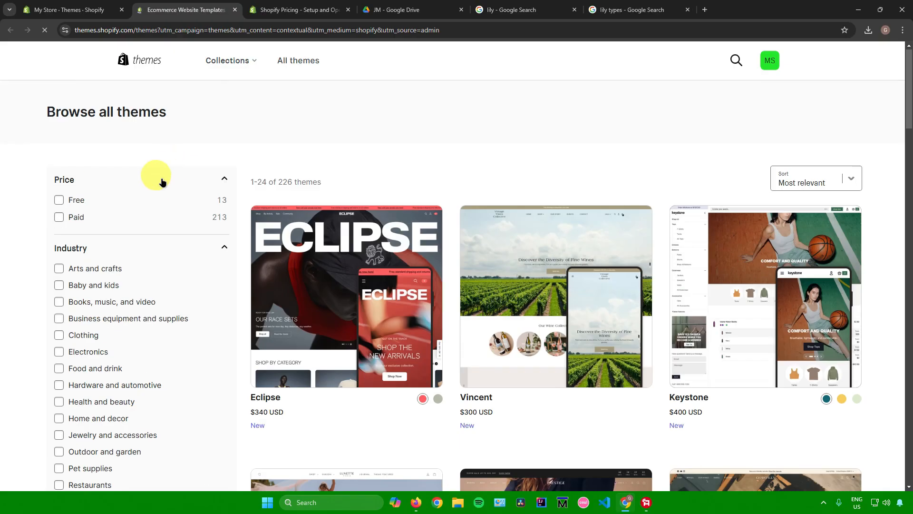
pyautogui.scroll(-5, 158, 192)
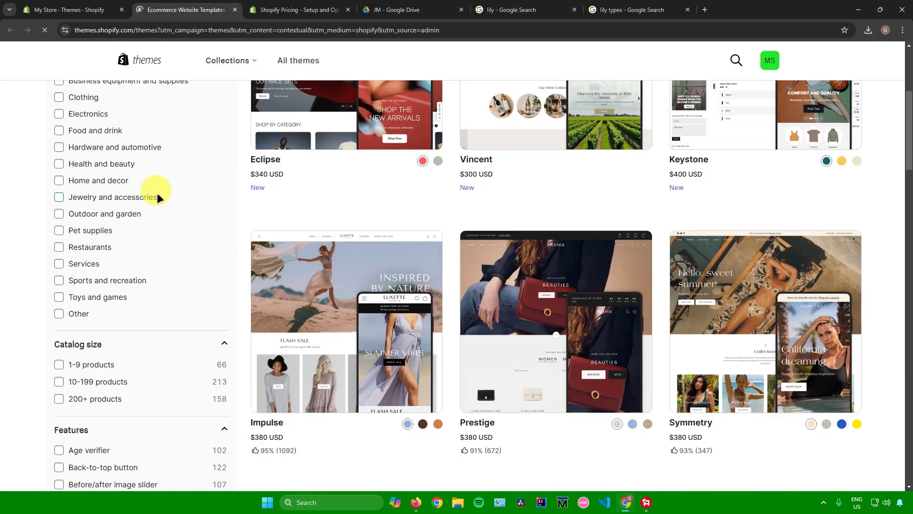
pyautogui.scroll(5, 157, 193)
pyautogui.scroll(-4, 157, 193)
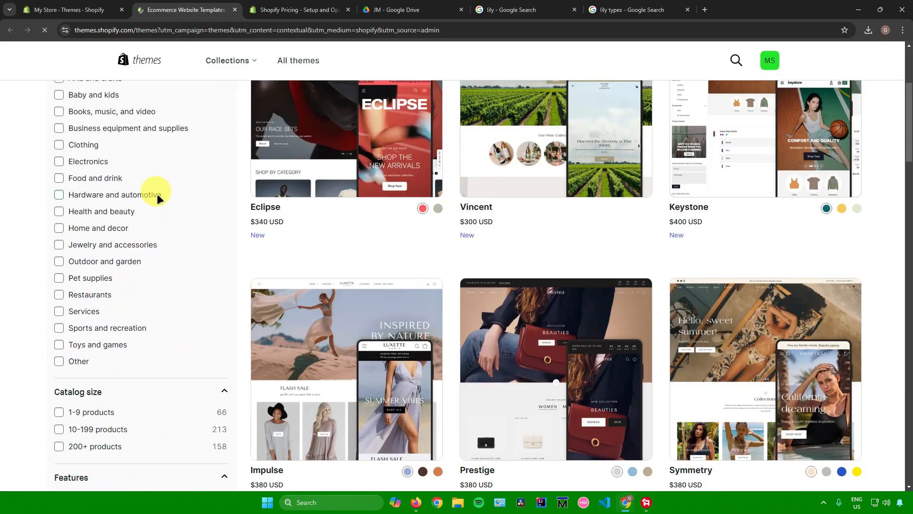
pyautogui.scroll(4, 153, 193)
pyautogui.scroll(-6, 153, 193)
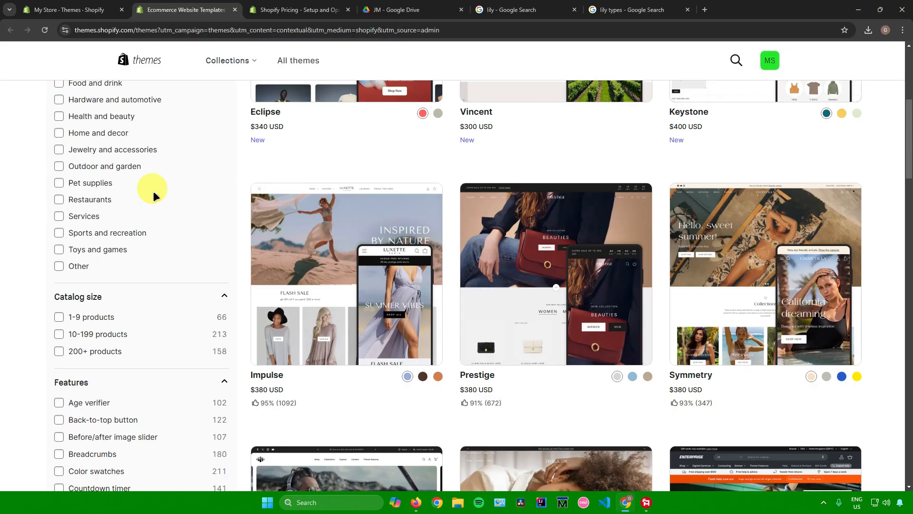
pyautogui.scroll(-6, 153, 190)
pyautogui.scroll(7, 151, 191)
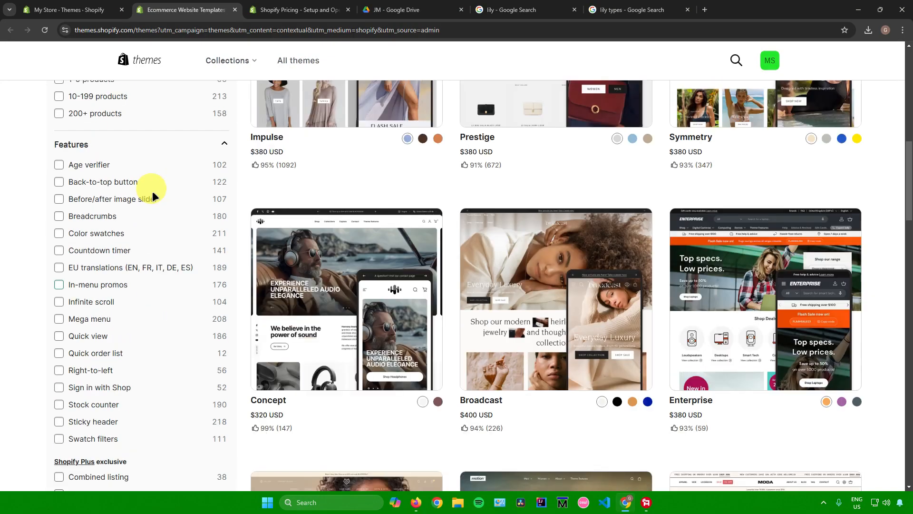
pyautogui.scroll(4, 150, 192)
pyautogui.scroll(1, 149, 192)
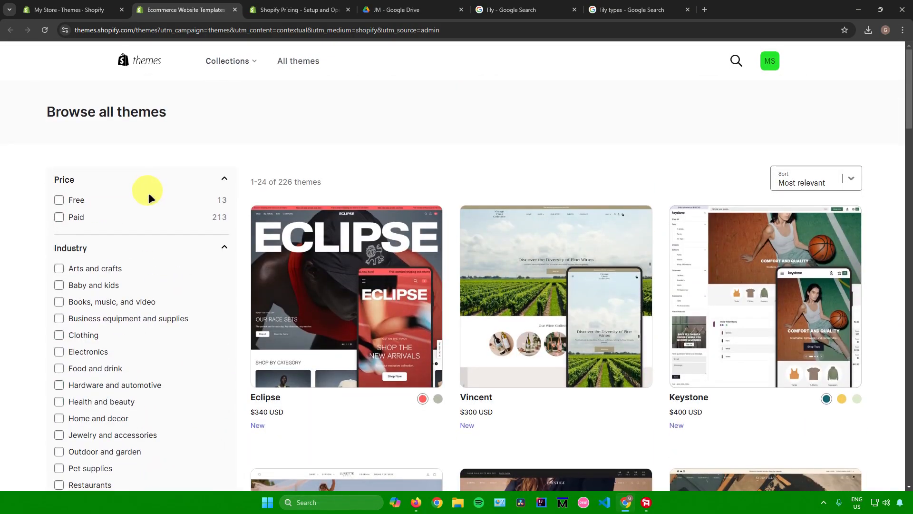
# Filter the Theme Store to free themes and add the Ride theme to the store's theme library
pyautogui.click(85, 198)
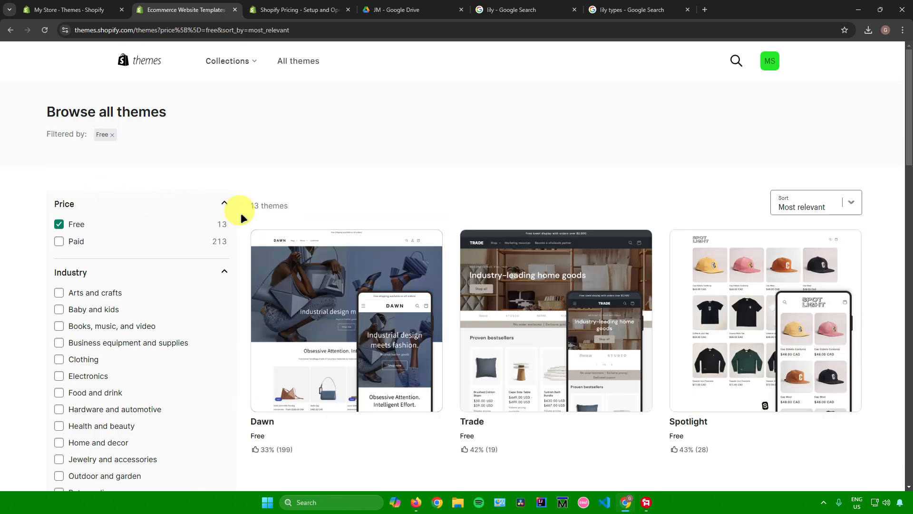
pyautogui.scroll(-8, 315, 222)
pyautogui.scroll(-2, 309, 214)
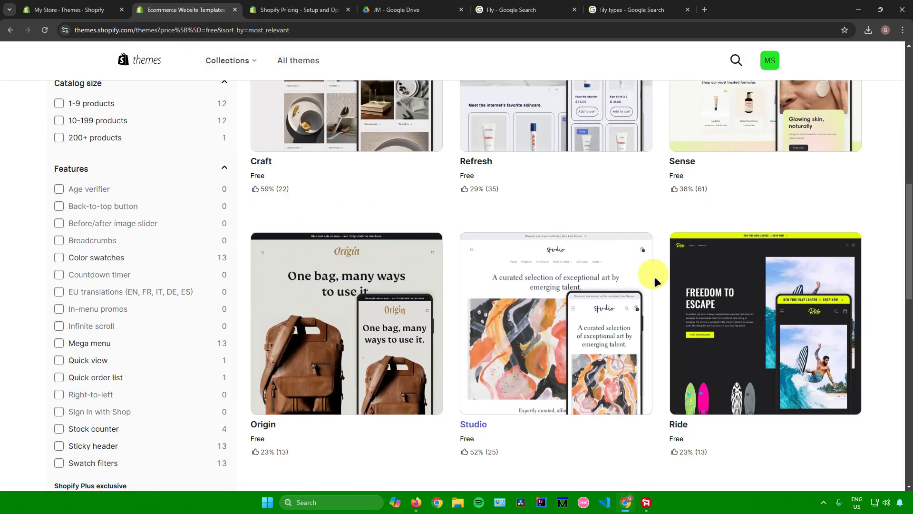
pyautogui.click(738, 303)
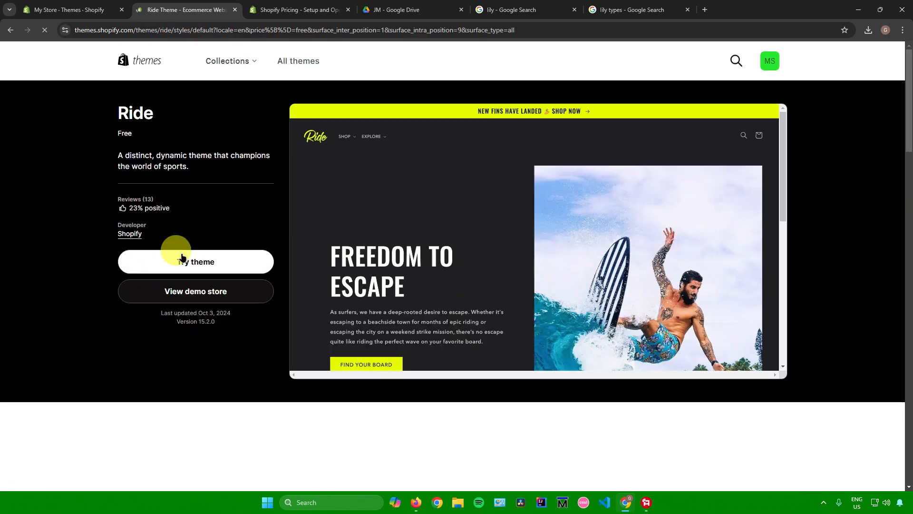
pyautogui.click(180, 259)
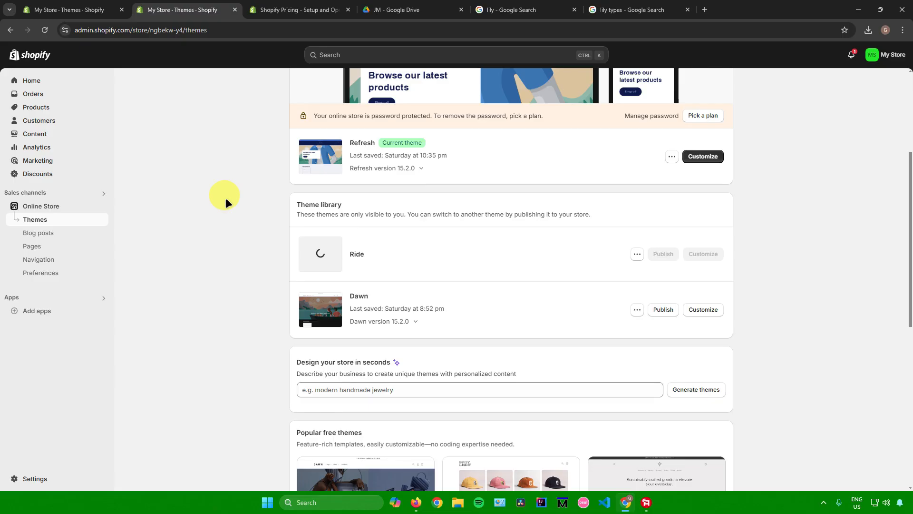
# Open the Ride theme from the theme library for customization and look over its home page preview
pyautogui.moveTo(301, 102); pyautogui.dragTo(321, 101)
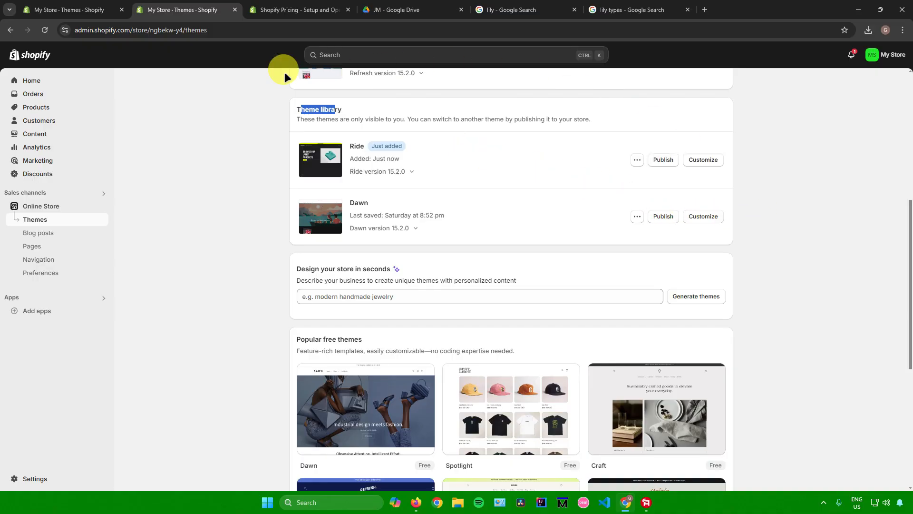
pyautogui.click(703, 160)
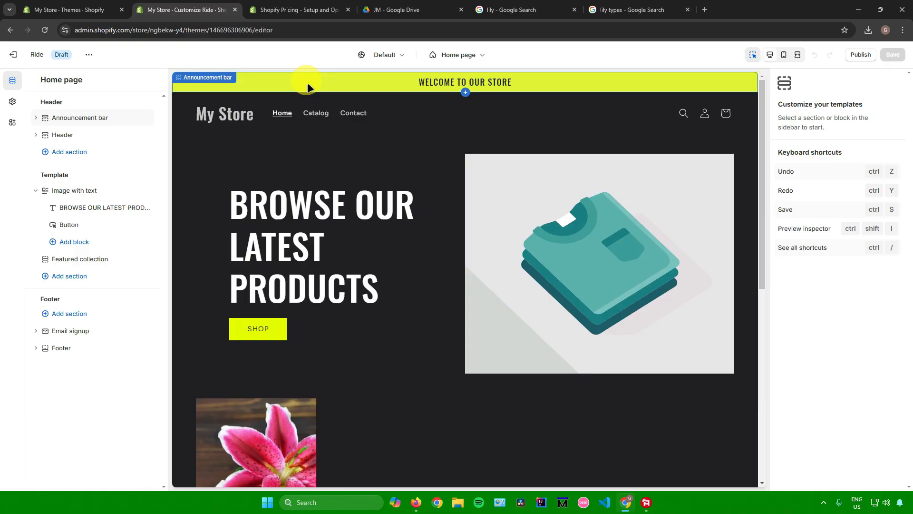
pyautogui.scroll(-4, 367, 179)
pyautogui.scroll(4, 364, 183)
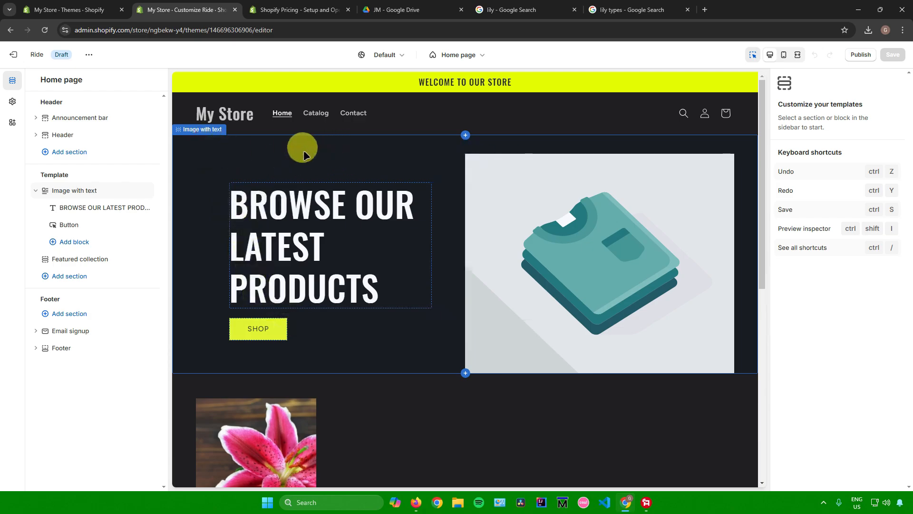
# Select the Image with text section and examine its image, layout, color and padding settings and the home page preview
pyautogui.click(260, 167)
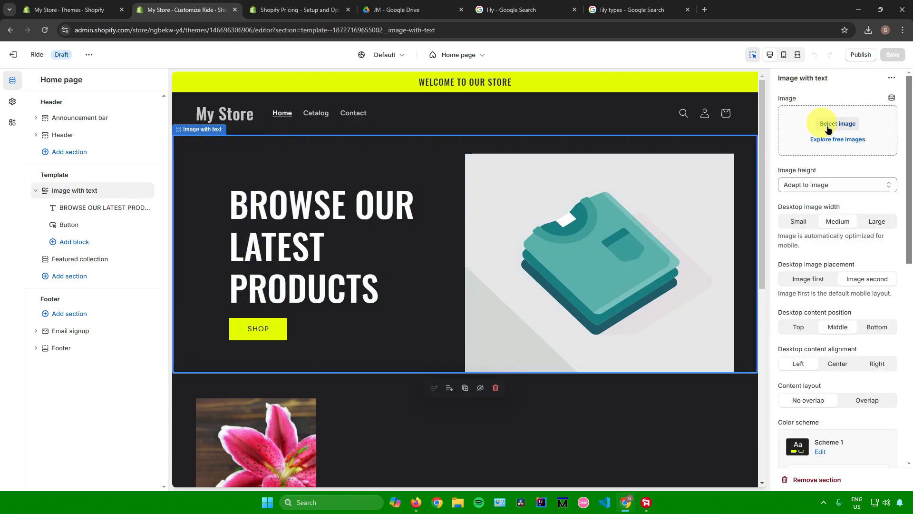
pyautogui.scroll(-5, 842, 219)
pyautogui.scroll(5, 843, 216)
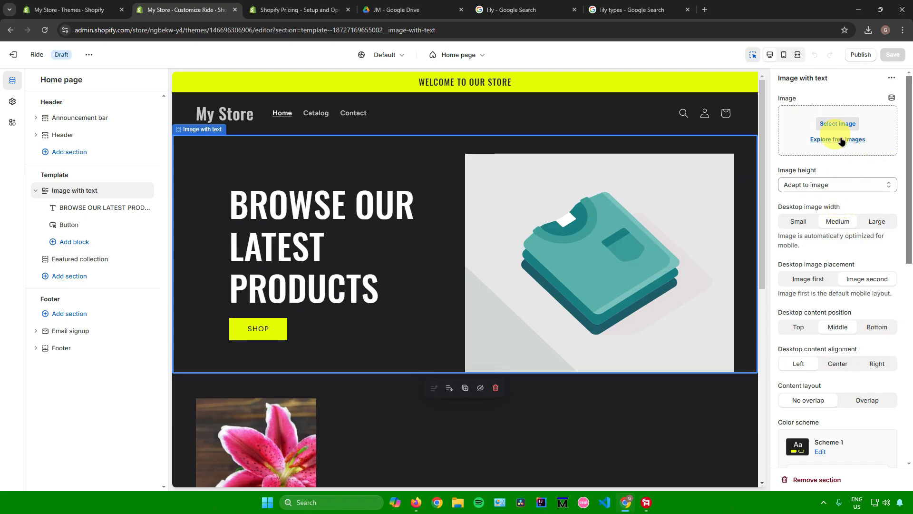
pyautogui.scroll(-3, 841, 141)
pyautogui.scroll(2, 840, 143)
pyautogui.scroll(-6, 832, 145)
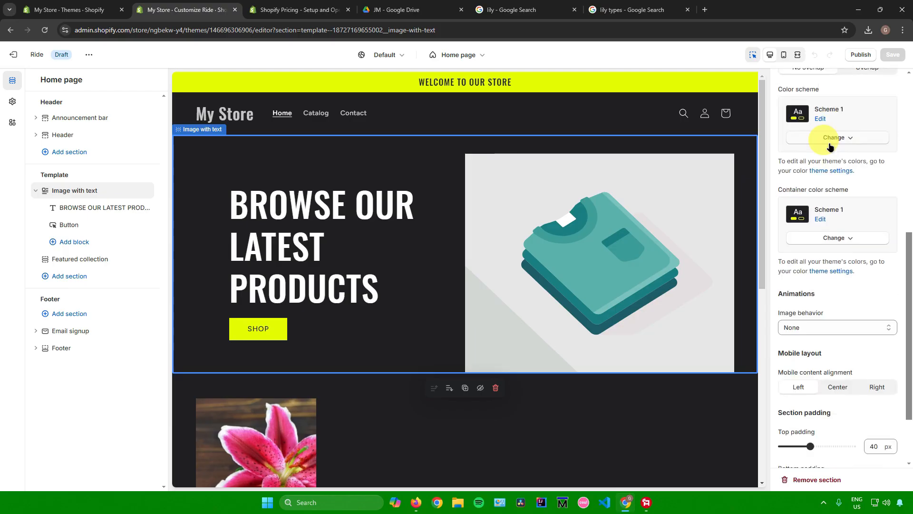
pyautogui.scroll(-2, 809, 140)
pyautogui.scroll(8, 798, 135)
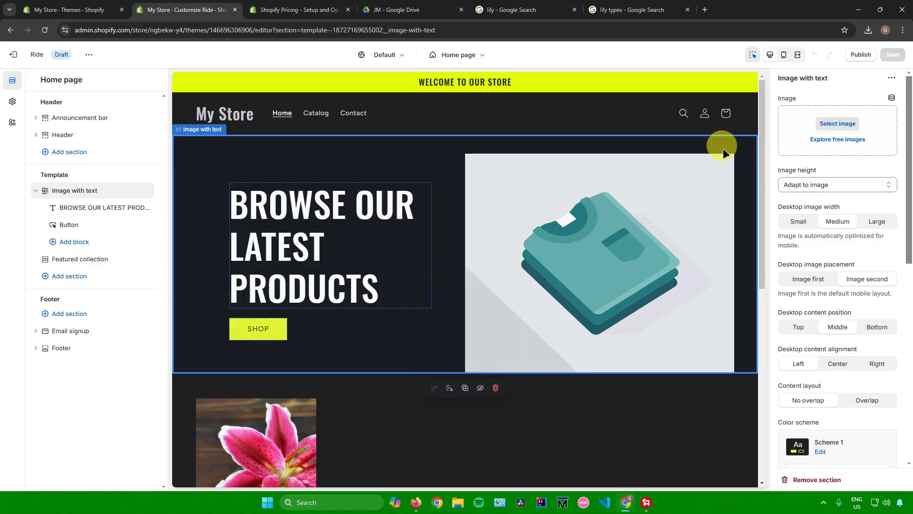
pyautogui.scroll(-4, 412, 176)
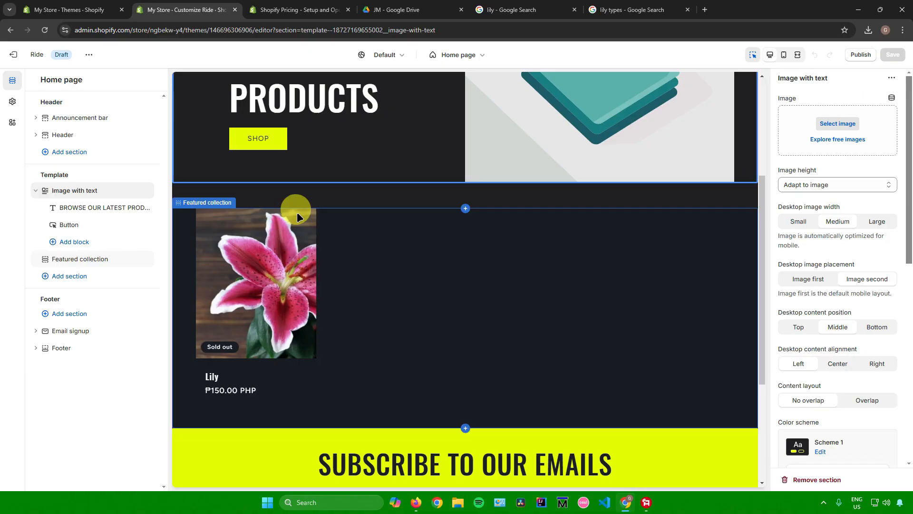
pyautogui.scroll(4, 336, 265)
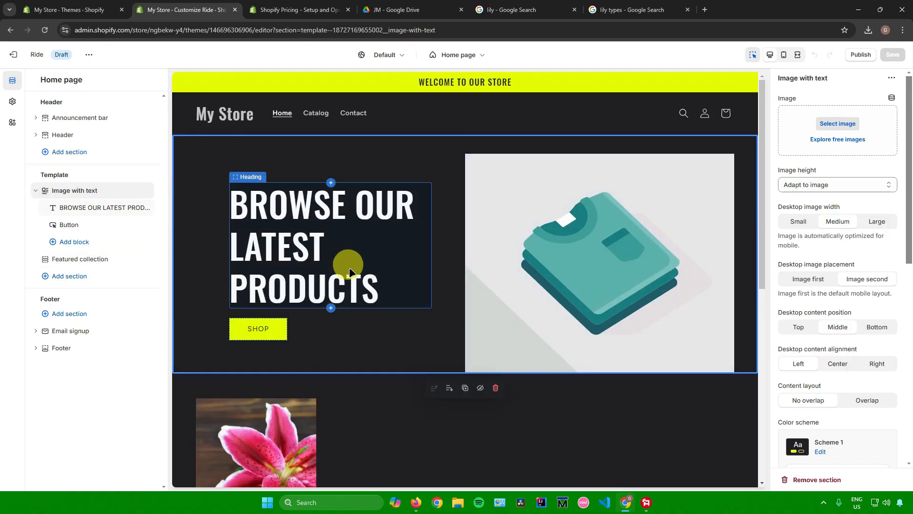
# Review the section types available for the home page template and add a Featured product section
pyautogui.moveTo(41, 174); pyautogui.dragTo(44, 165)
pyautogui.click(73, 275)
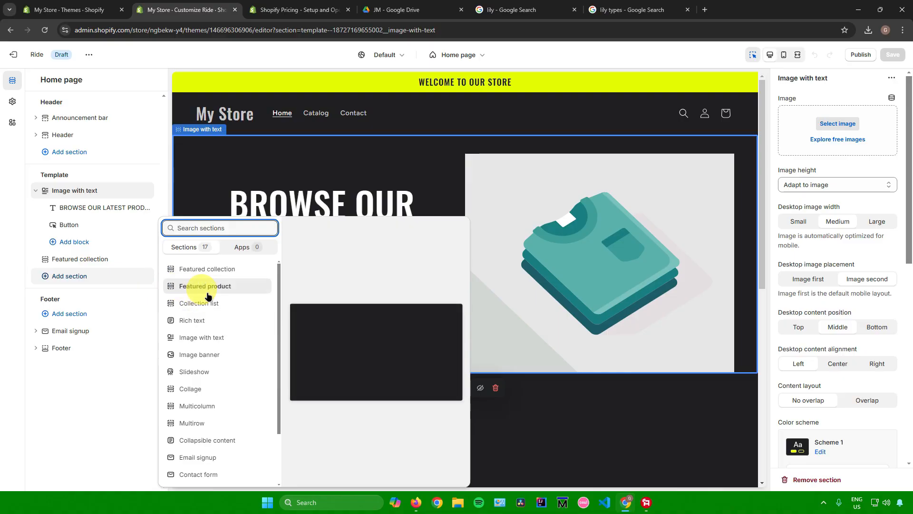
pyautogui.scroll(2, 212, 286)
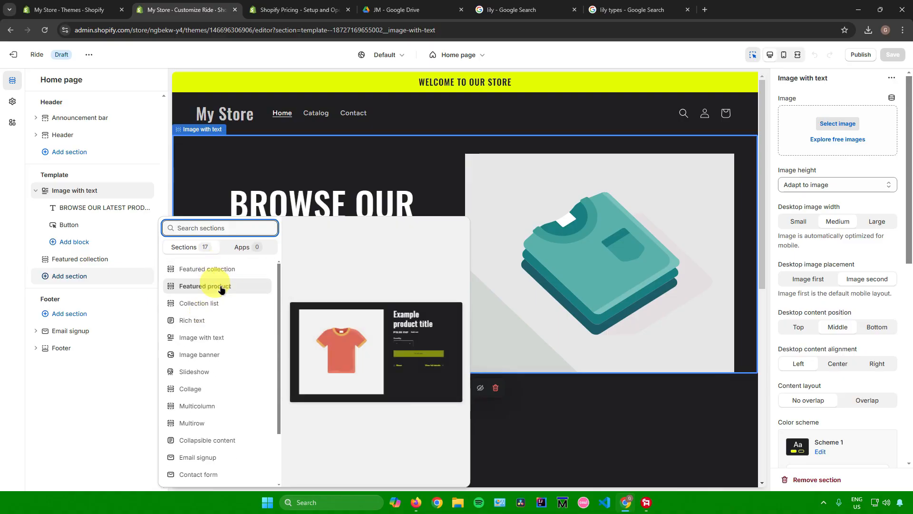
pyautogui.scroll(-2, 220, 286)
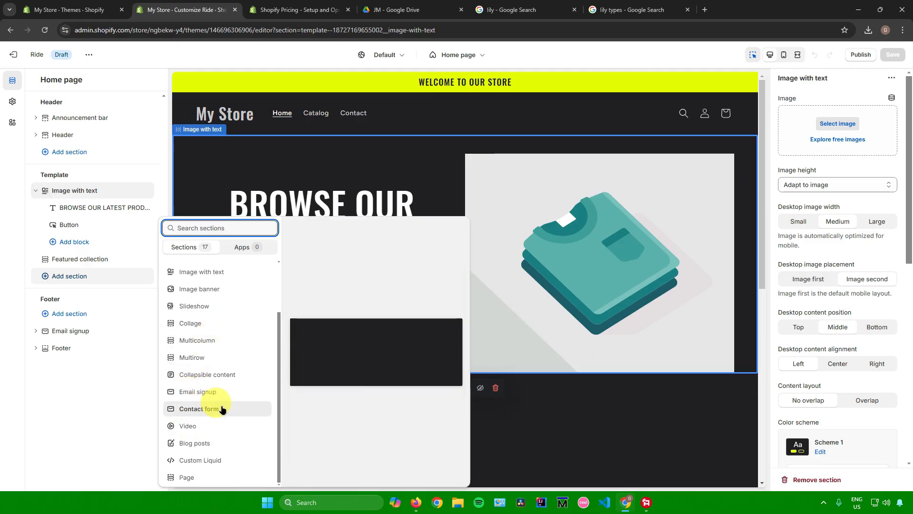
pyautogui.scroll(2, 220, 409)
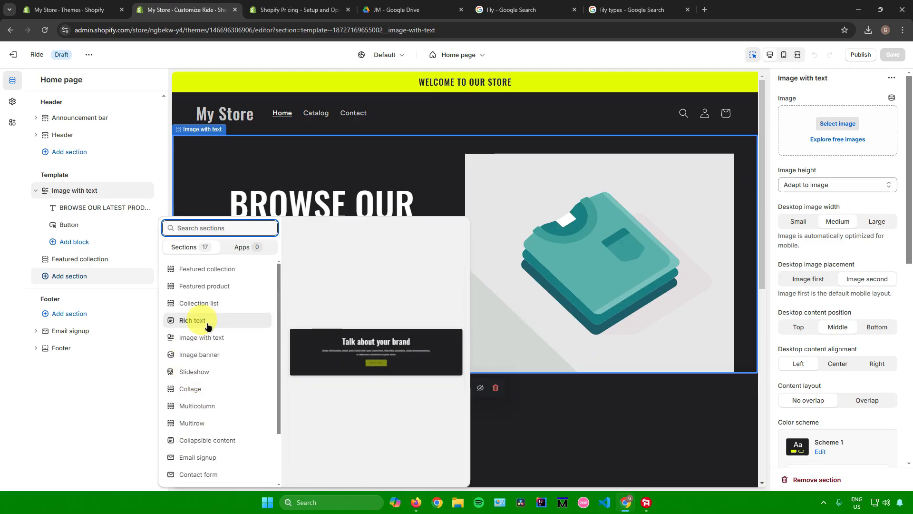
pyautogui.click(208, 286)
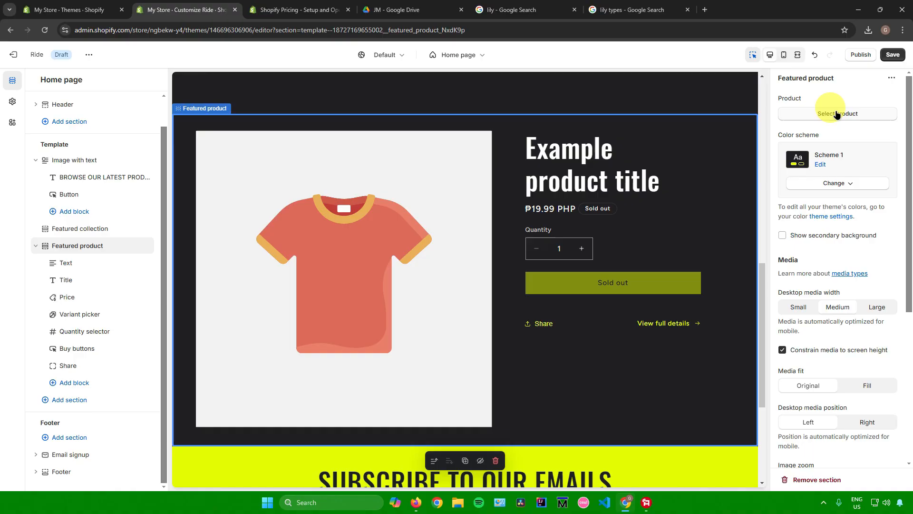
# Assign the Lily product to the Featured product section and set its color scheme to Scheme 4
pyautogui.click(815, 115)
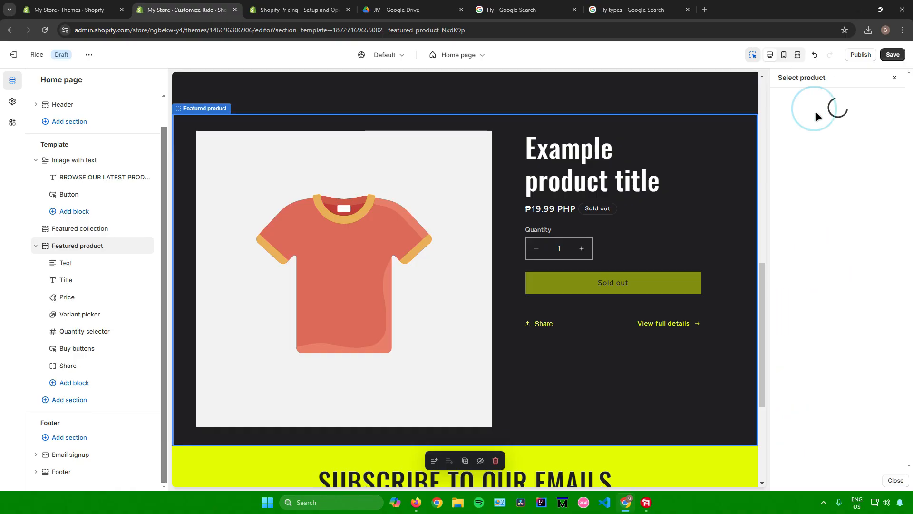
pyautogui.click(798, 149)
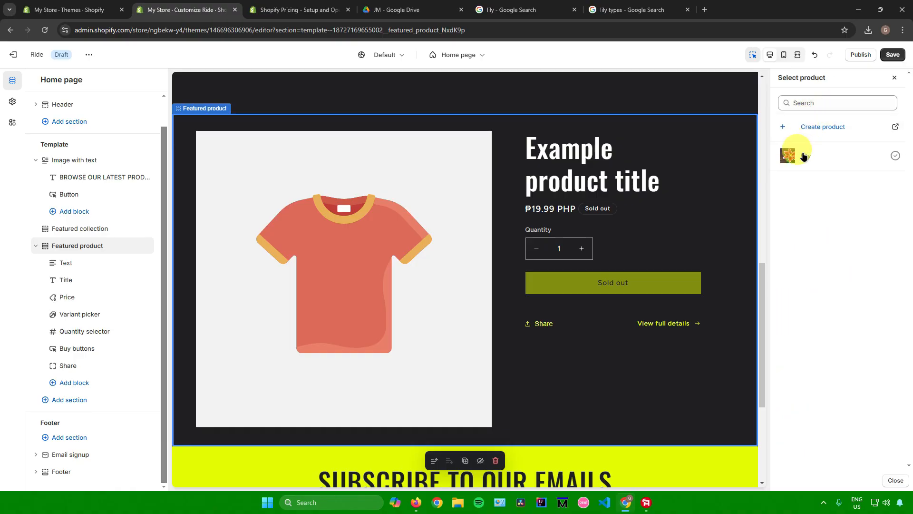
pyautogui.click(832, 243)
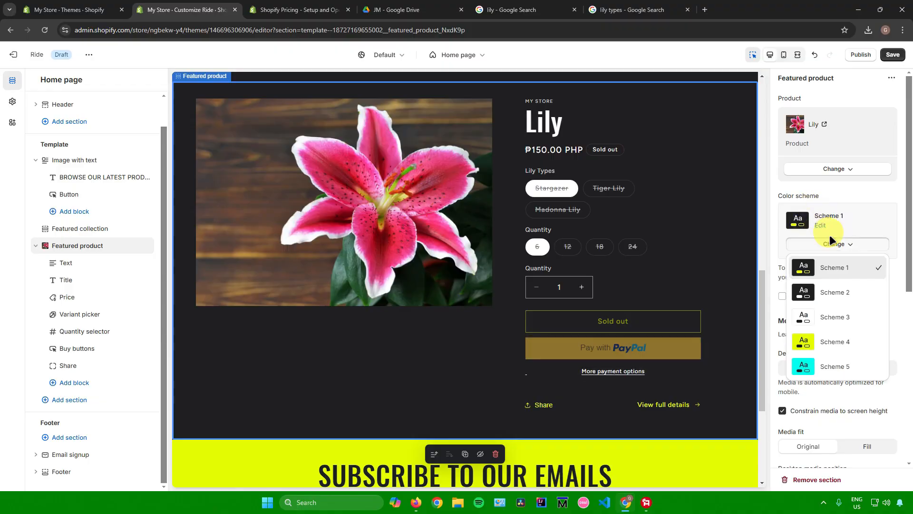
pyautogui.rightClick(835, 327)
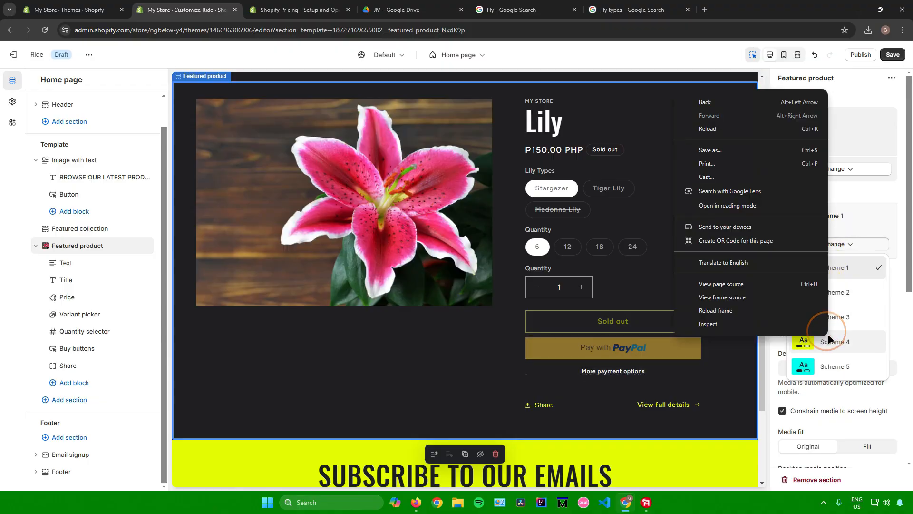
pyautogui.click(842, 342)
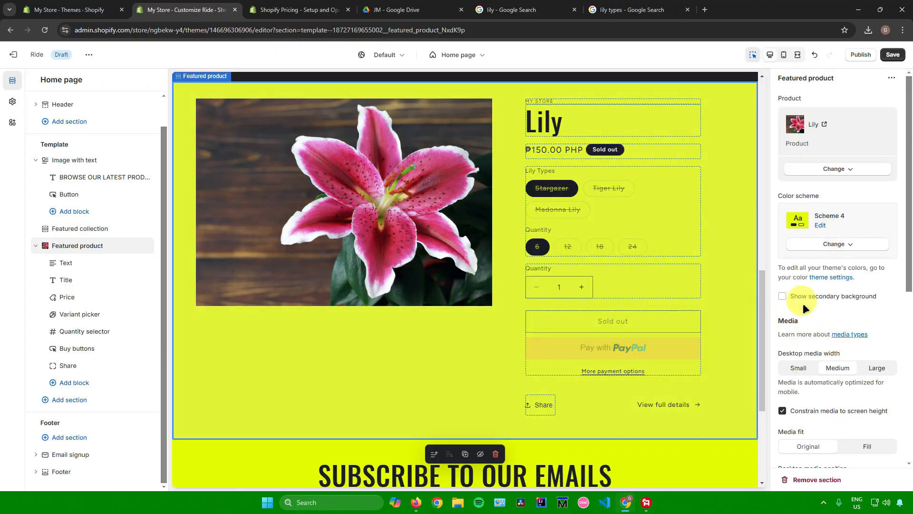
# Examine the Featured product section's media and padding settings and how the section looks in the home page preview
pyautogui.scroll(-7, 843, 304)
pyautogui.scroll(2, 843, 307)
pyautogui.scroll(-1, 843, 310)
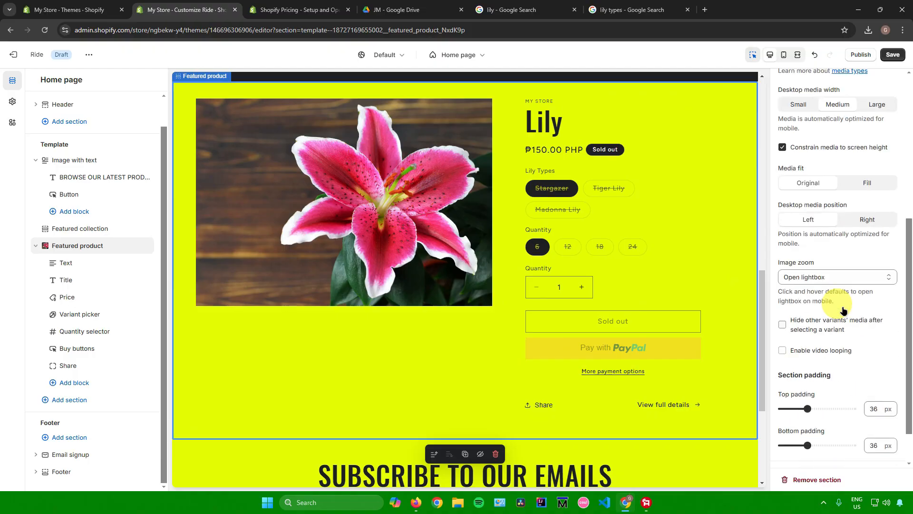
pyautogui.scroll(6, 843, 310)
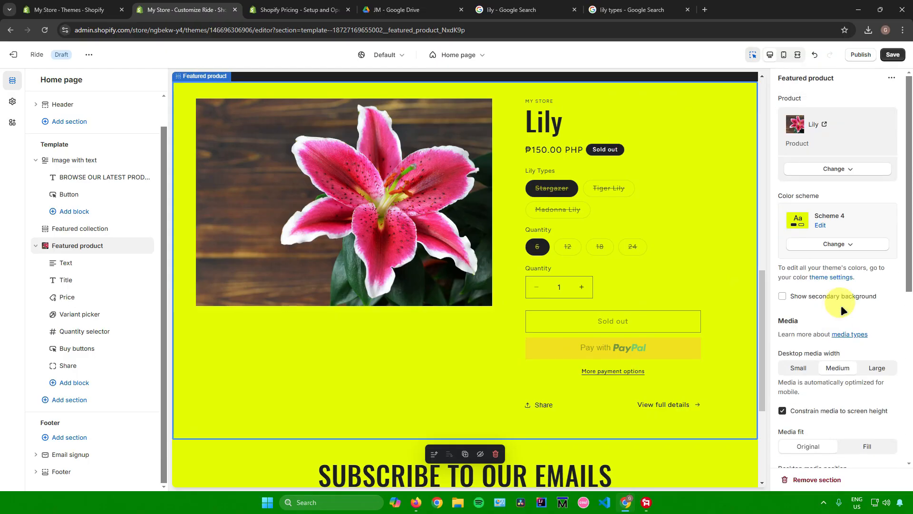
pyautogui.scroll(10, 291, 184)
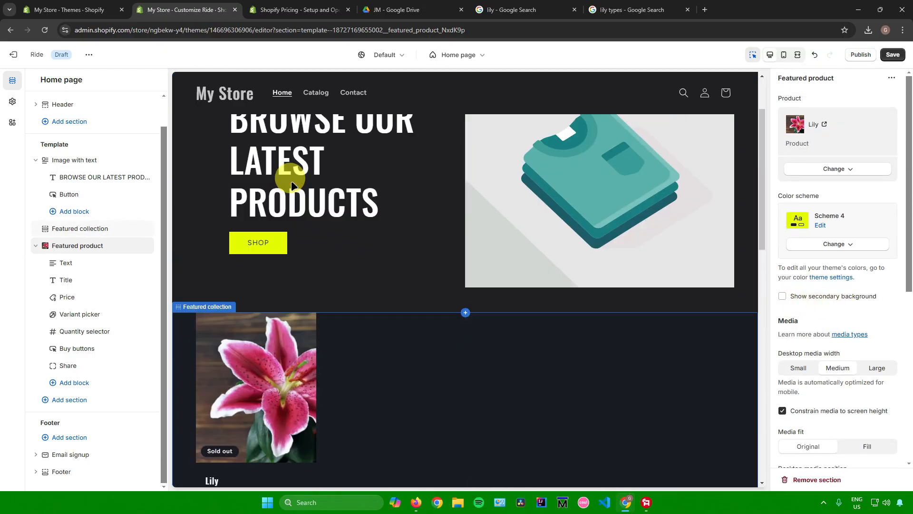
pyautogui.scroll(2, 291, 184)
pyautogui.scroll(-10, 288, 183)
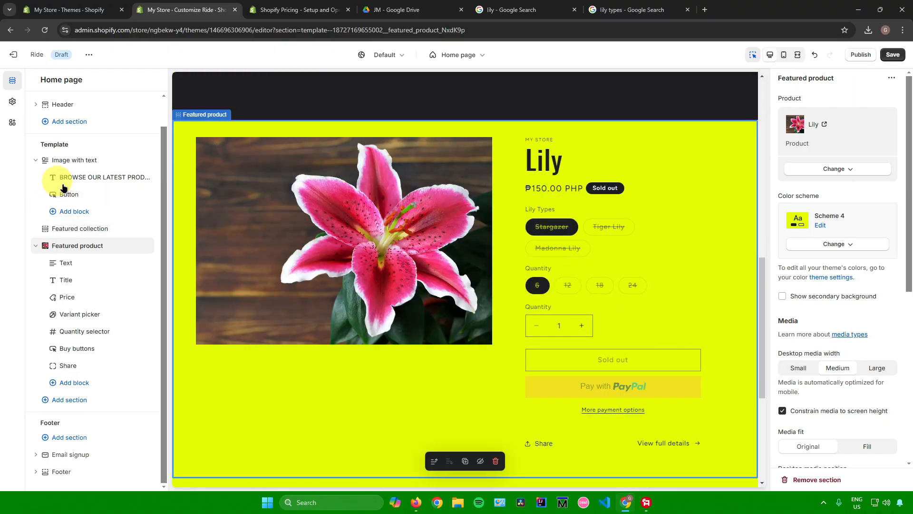
pyautogui.scroll(6, 189, 190)
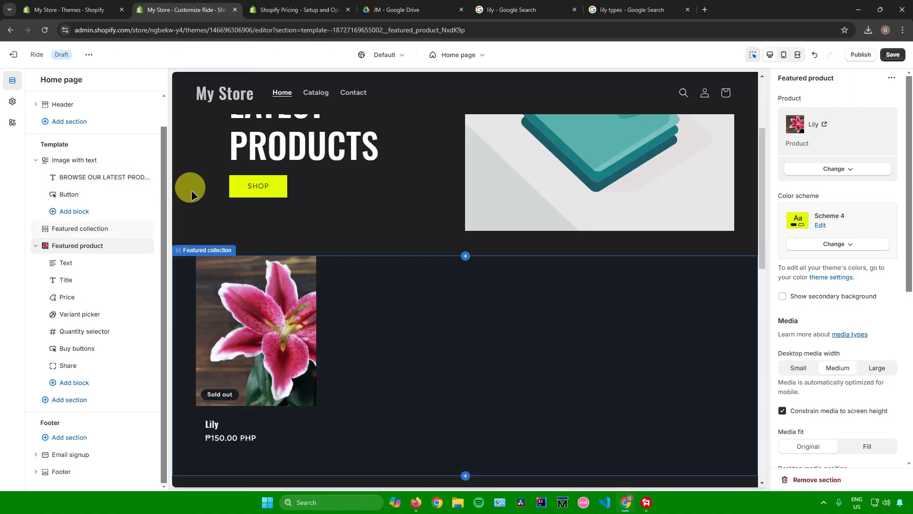
# Review the section types available for the header and footer and the list of page templates that can be customized
pyautogui.click(65, 125)
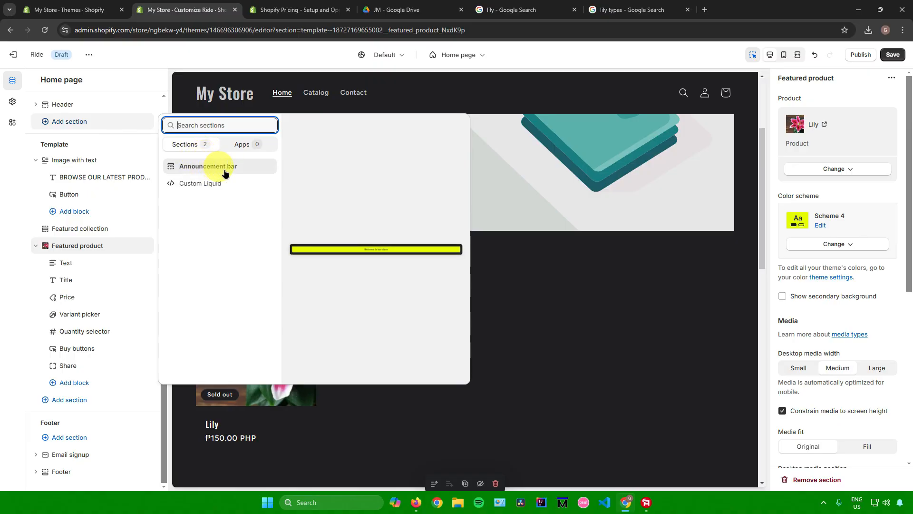
pyautogui.press('Escape')
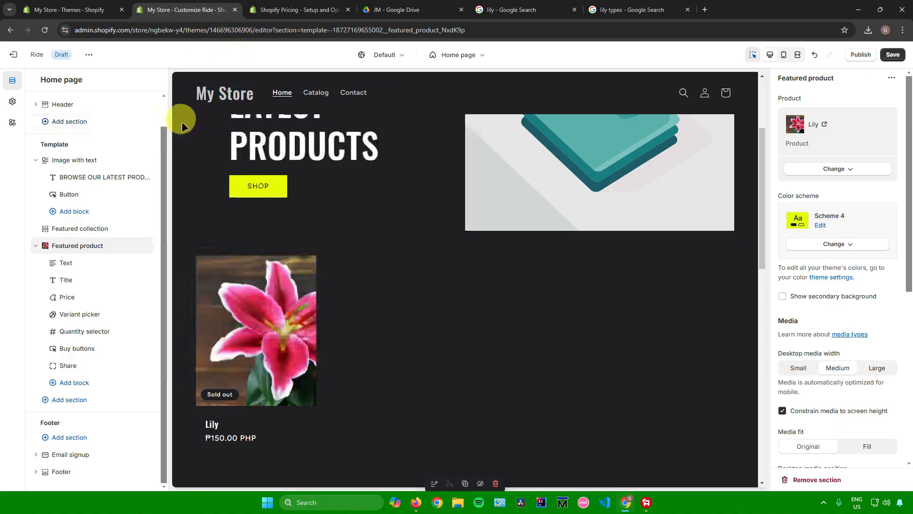
pyautogui.click(70, 436)
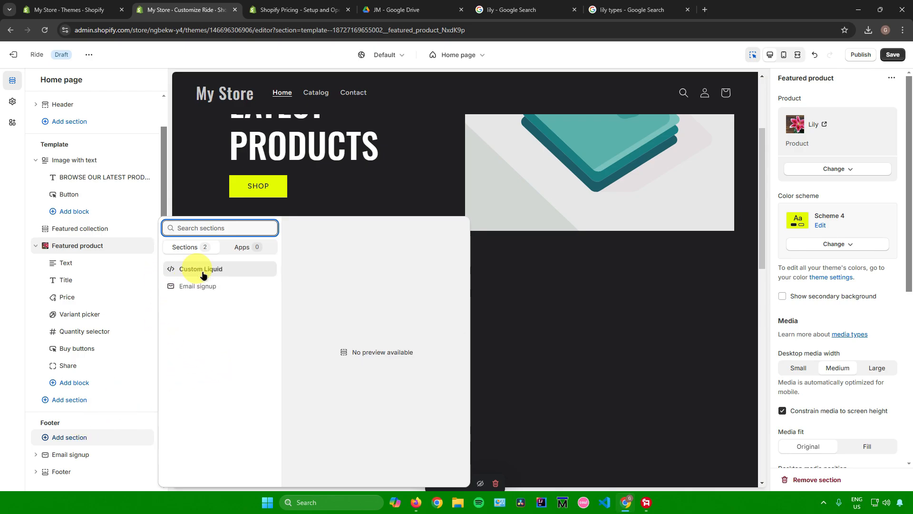
pyautogui.click(489, 307)
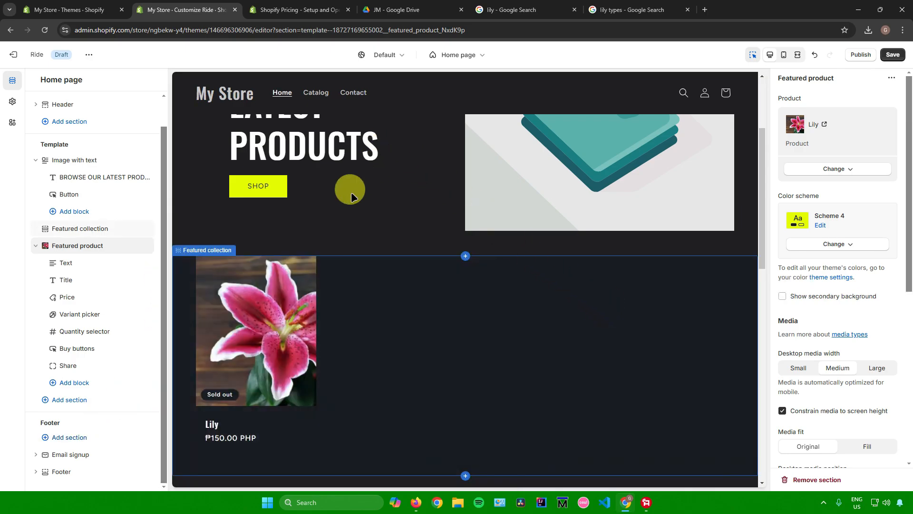
pyautogui.scroll(3, 363, 178)
pyautogui.scroll(1, 116, 206)
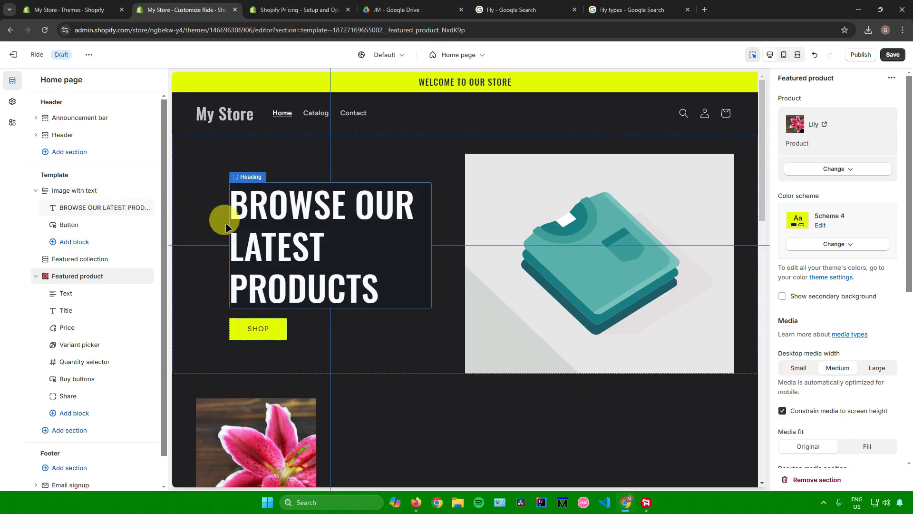
pyautogui.click(448, 56)
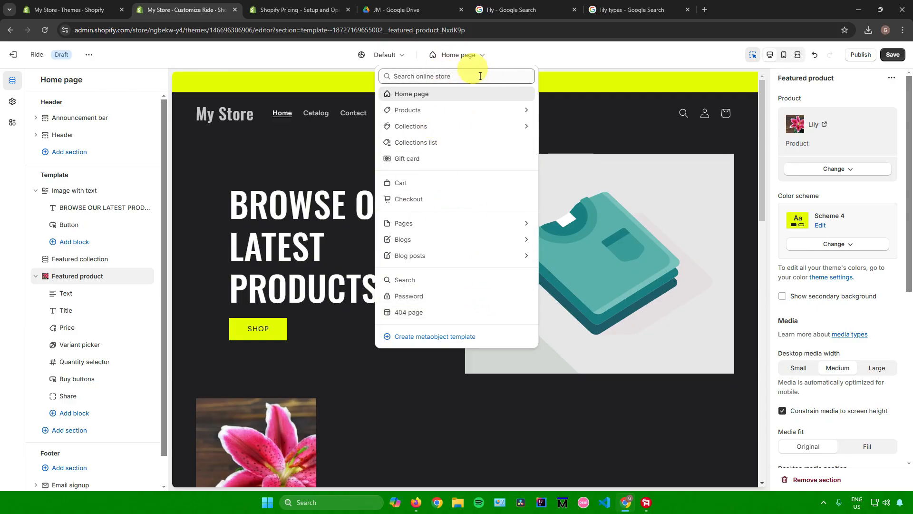
pyautogui.click(458, 56)
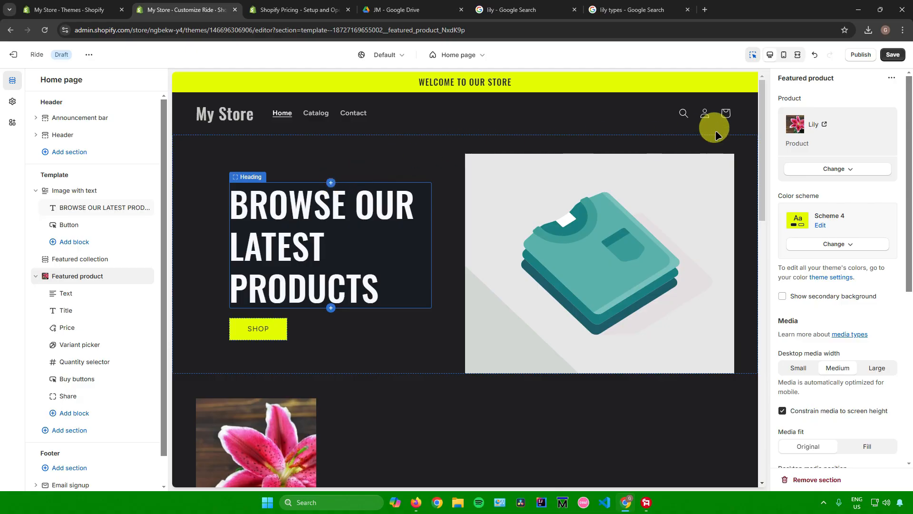
# Save the home page changes and publish the Ride theme as the store's current theme
pyautogui.click(892, 55)
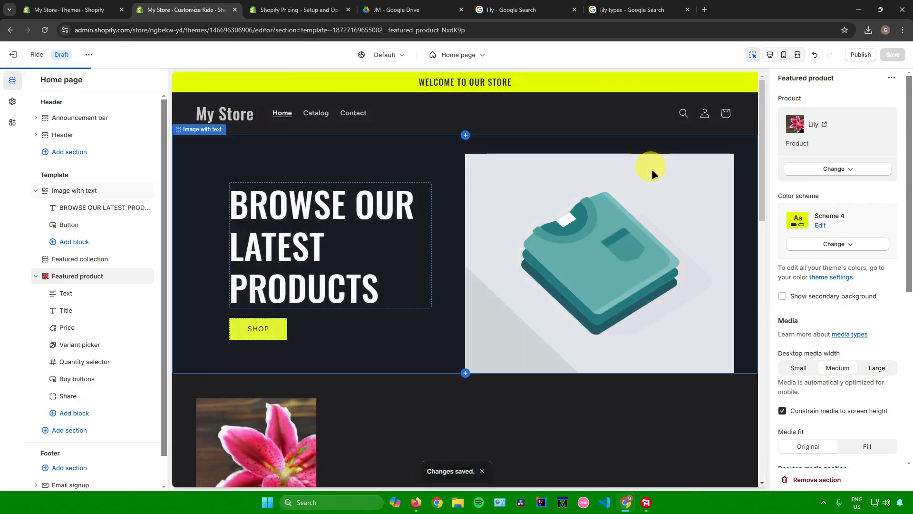
pyautogui.click(860, 55)
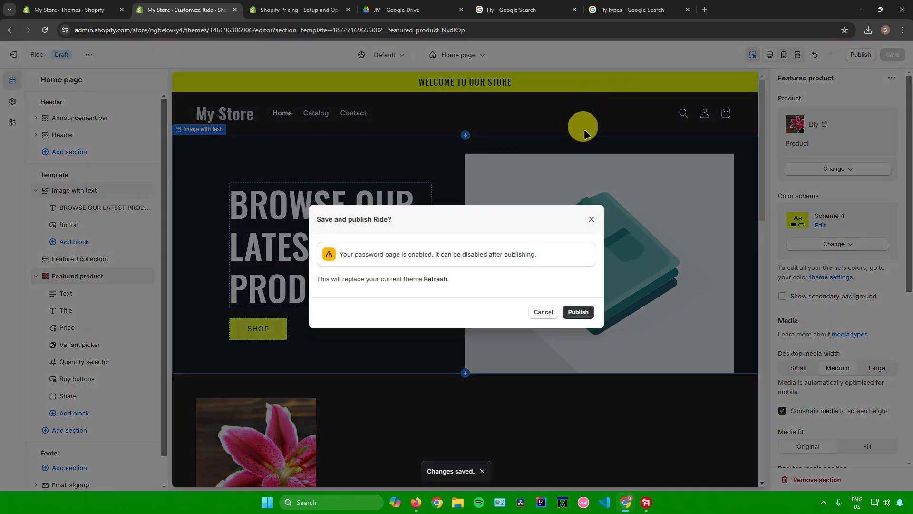
pyautogui.click(577, 312)
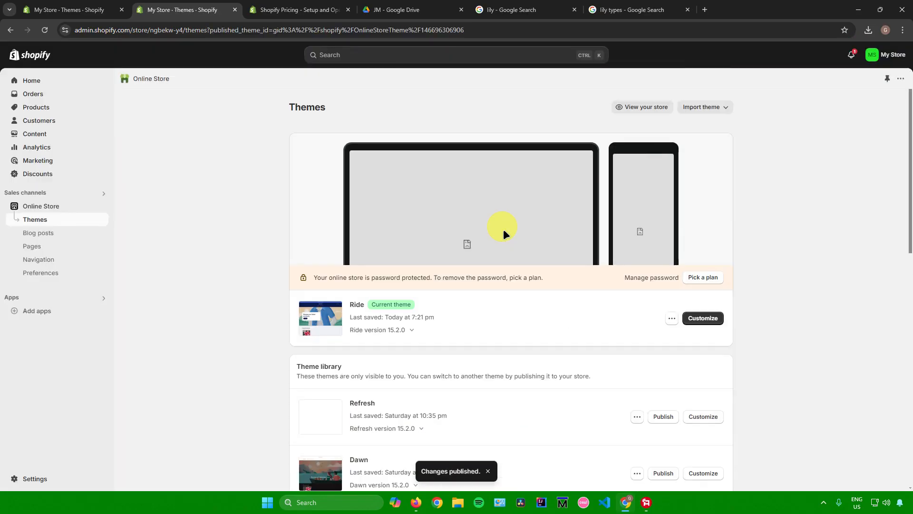
pyautogui.scroll(-3, 523, 234)
pyautogui.scroll(3, 527, 236)
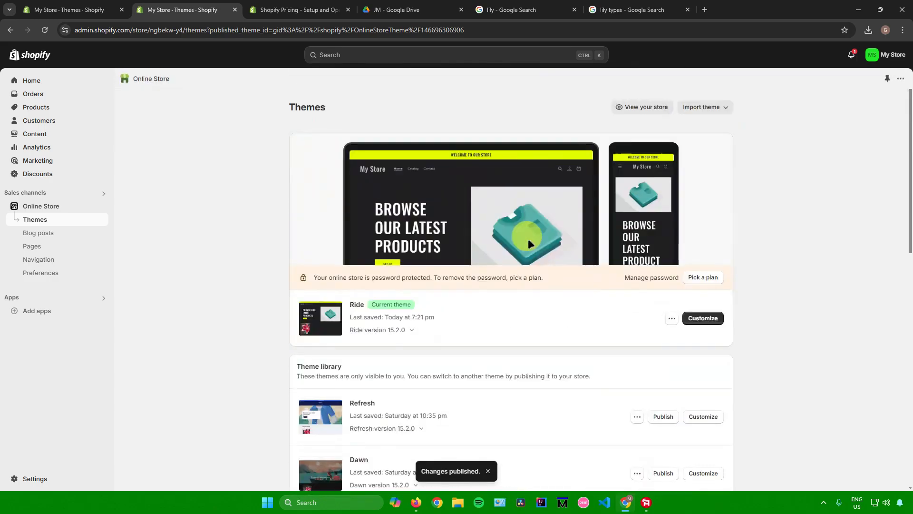
# Preview the published Ride theme as the live storefront, look over its home page and return to the store admin
pyautogui.click(671, 318)
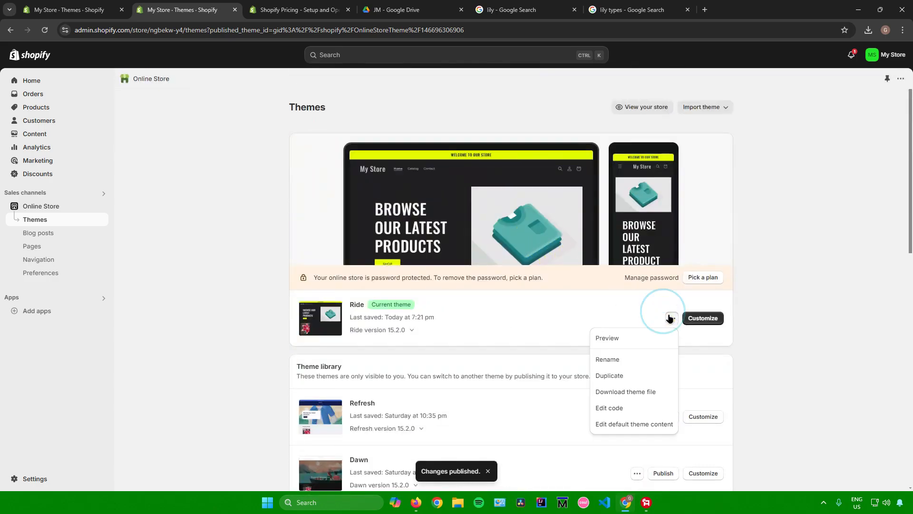
pyautogui.click(595, 334)
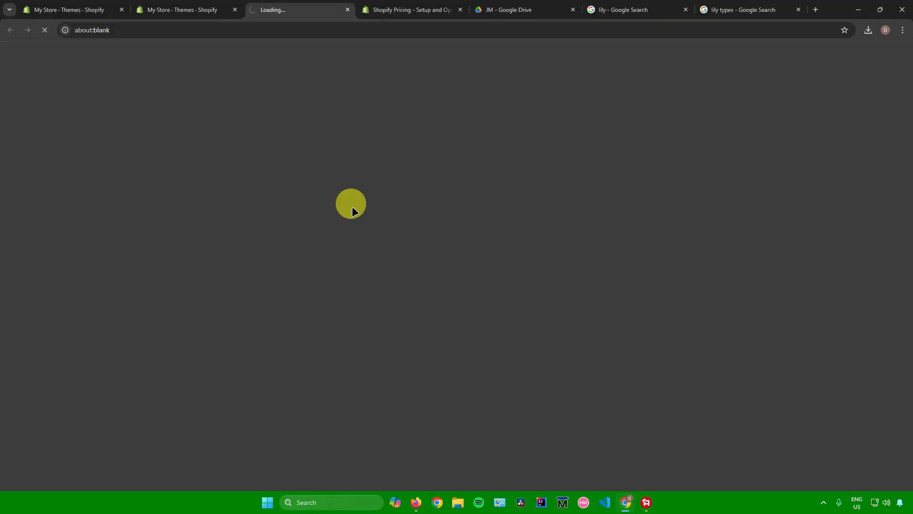
pyautogui.scroll(-3, 363, 196)
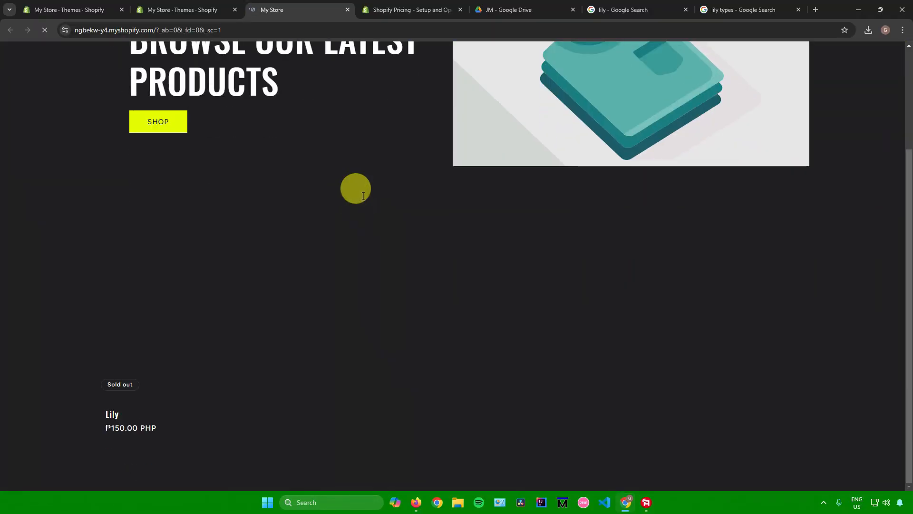
pyautogui.scroll(3, 361, 192)
pyautogui.hotkey('ctrl', 'shift', 'Tab')
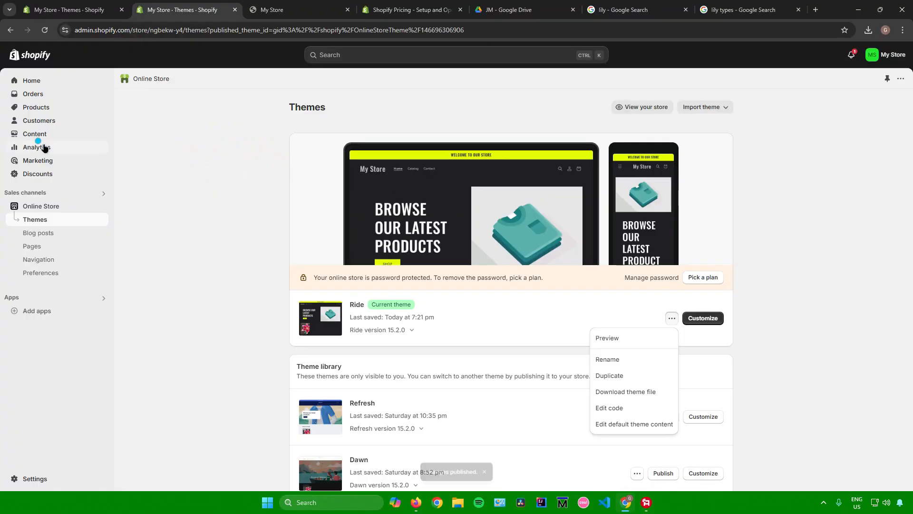
# Examine the store's Analytics dashboard cards, the Reports list and the Live View
pyautogui.click(44, 147)
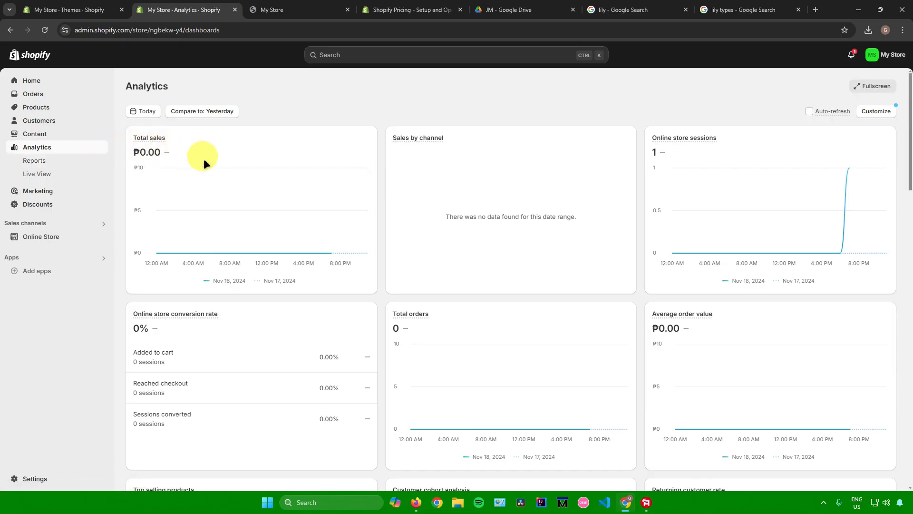
pyautogui.moveTo(143, 138)
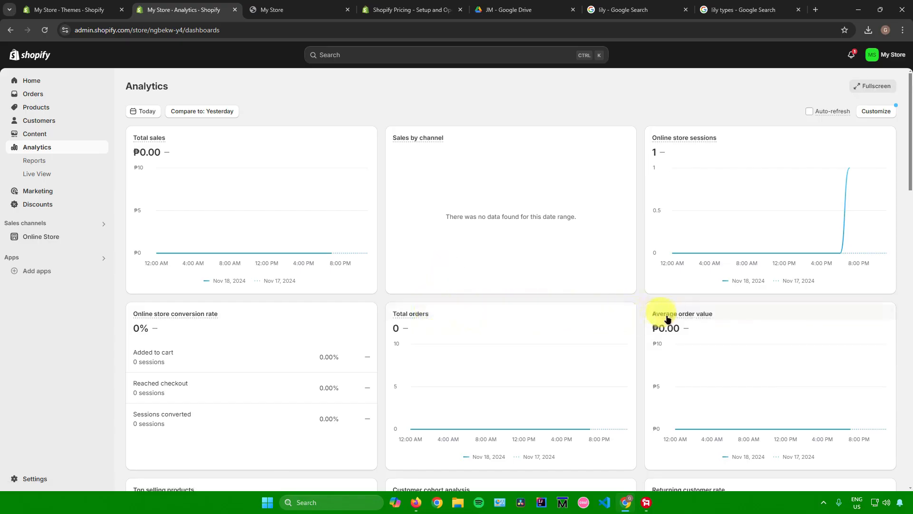
pyautogui.scroll(-15, 525, 283)
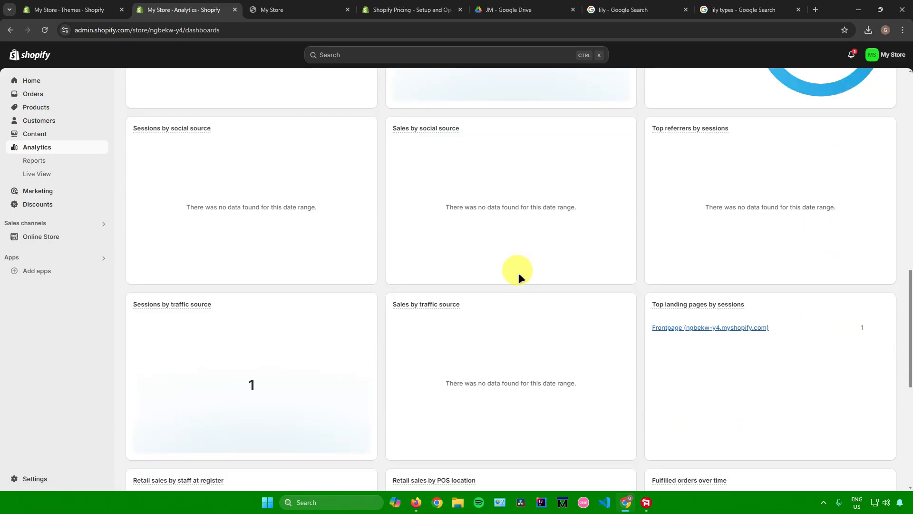
pyautogui.scroll(-5, 519, 272)
pyautogui.scroll(20, 456, 240)
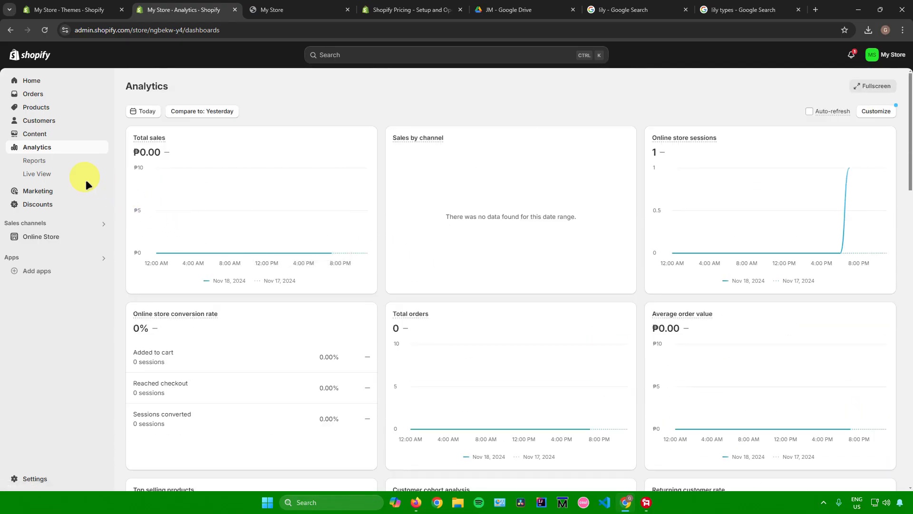
pyautogui.click(39, 160)
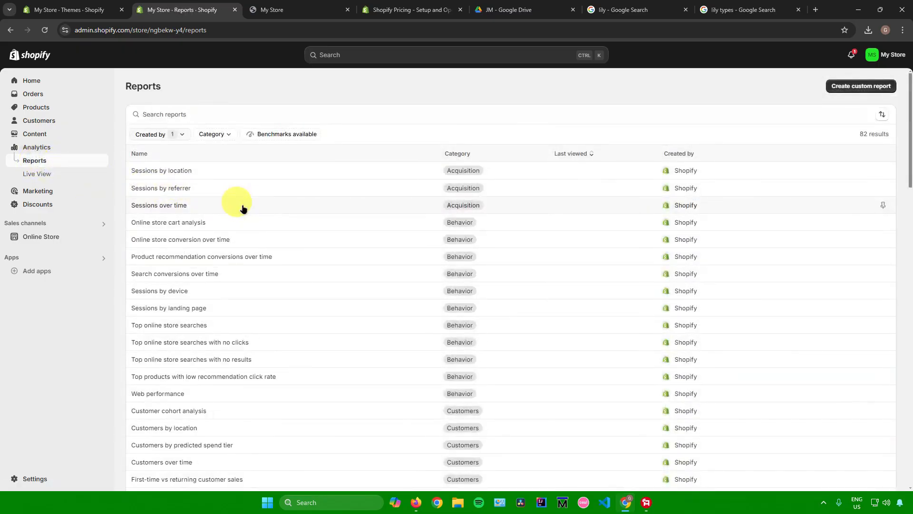
pyautogui.click(33, 174)
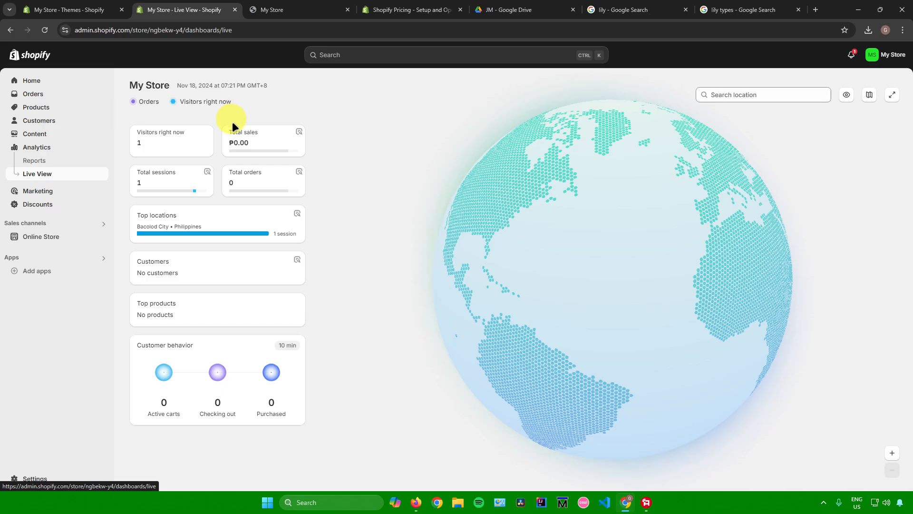
# Start a new Amount off order discount using the Discount code method and generate a random code for it
pyautogui.click(23, 206)
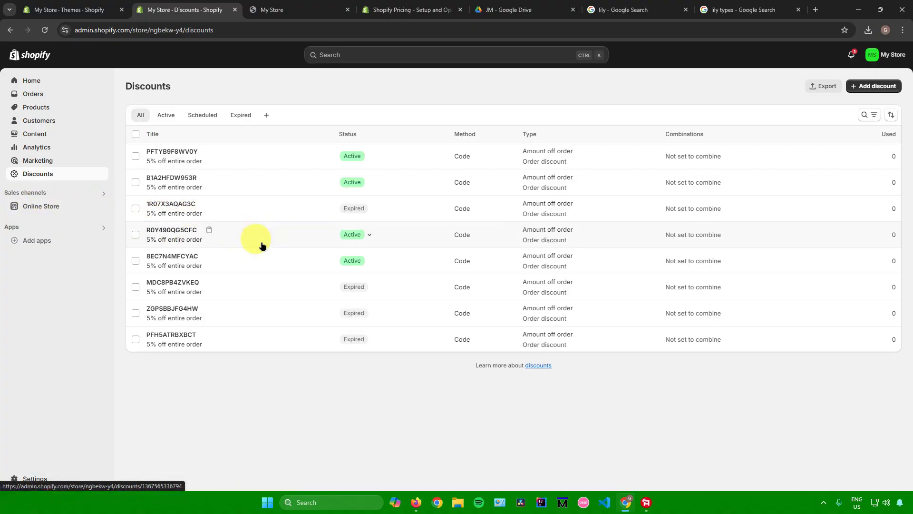
pyautogui.click(863, 86)
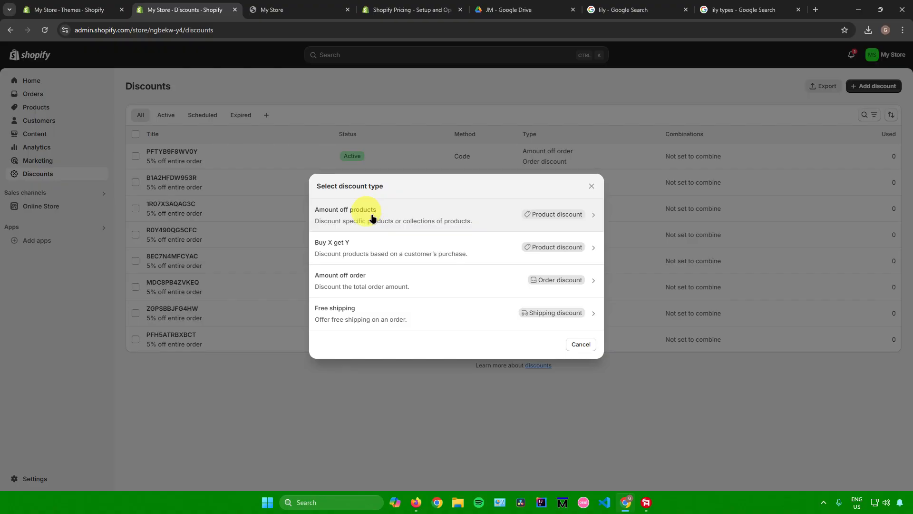
pyautogui.click(383, 288)
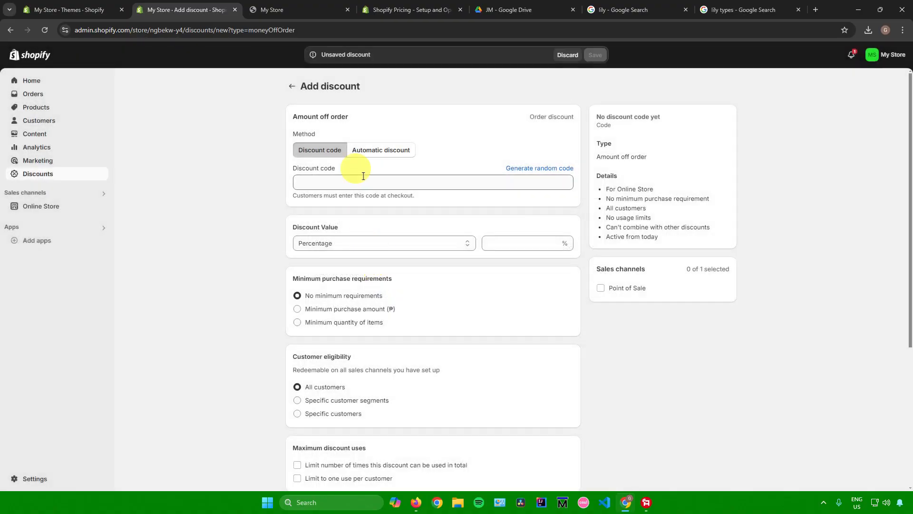
pyautogui.click(325, 152)
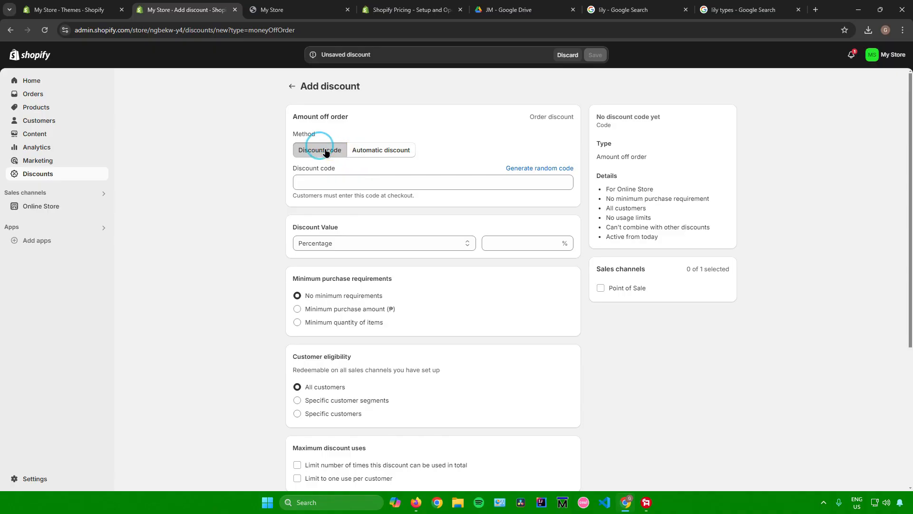
pyautogui.click(358, 149)
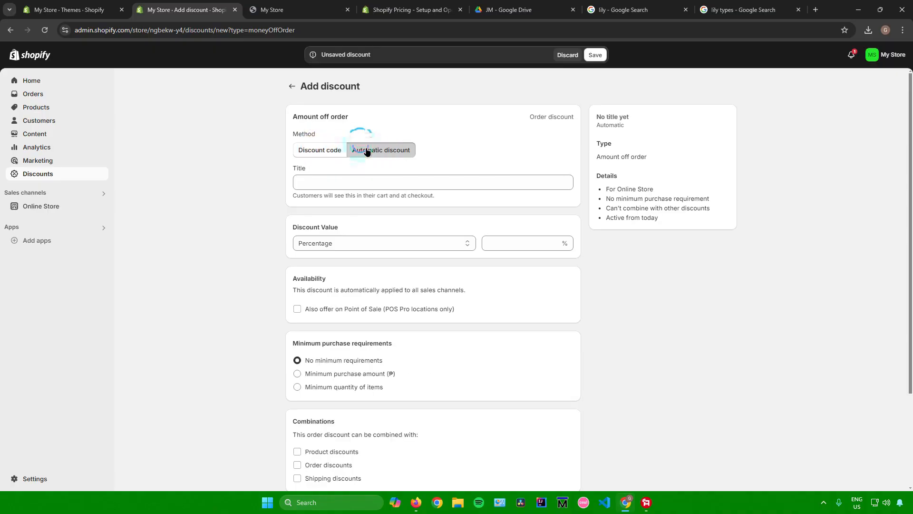
pyautogui.click(326, 152)
pyautogui.click(307, 183)
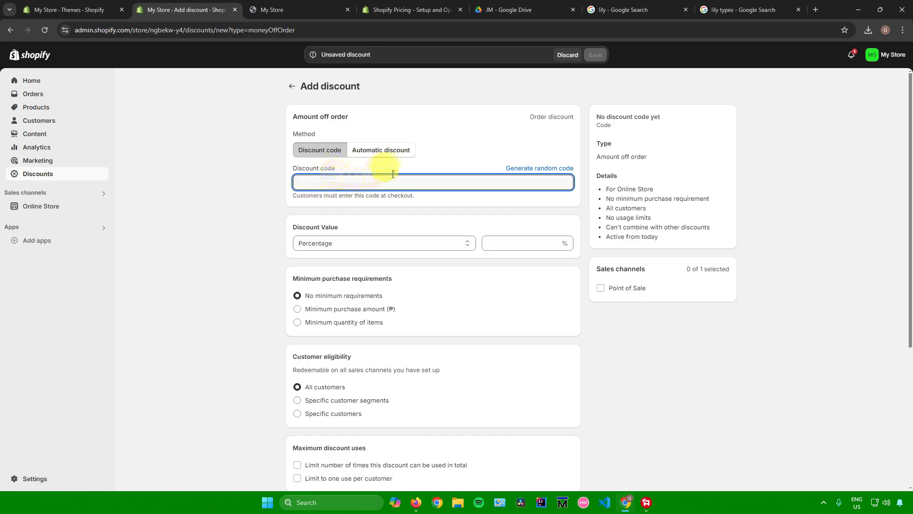
pyautogui.click(542, 169)
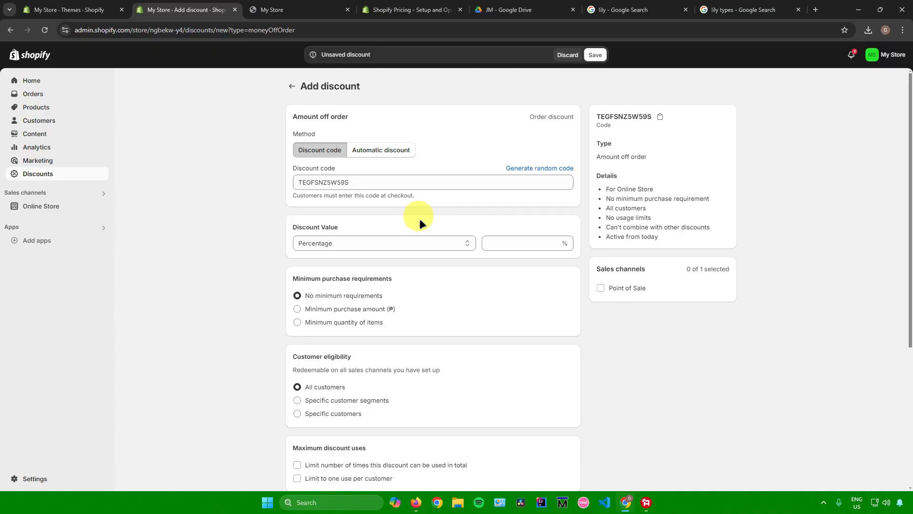
# Set the discount value to a percentage of 5%
pyautogui.click(383, 241)
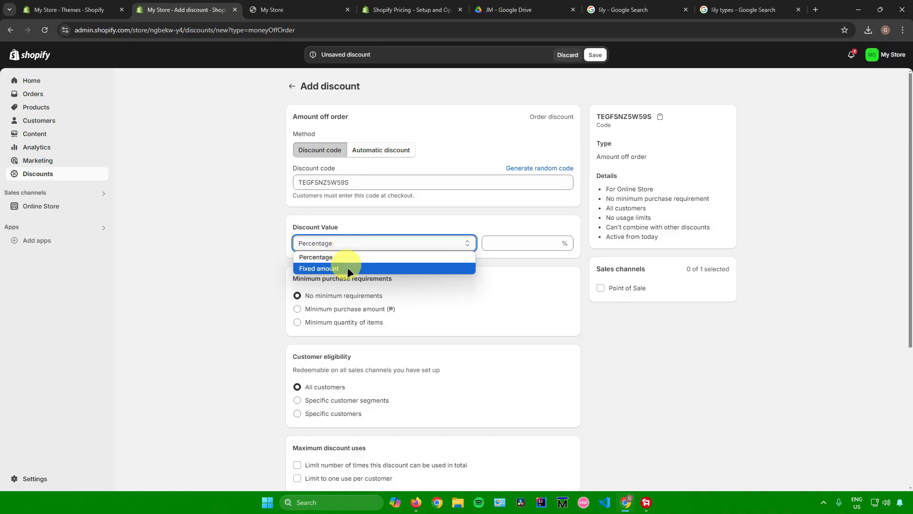
pyautogui.click(362, 239)
pyautogui.click(499, 239)
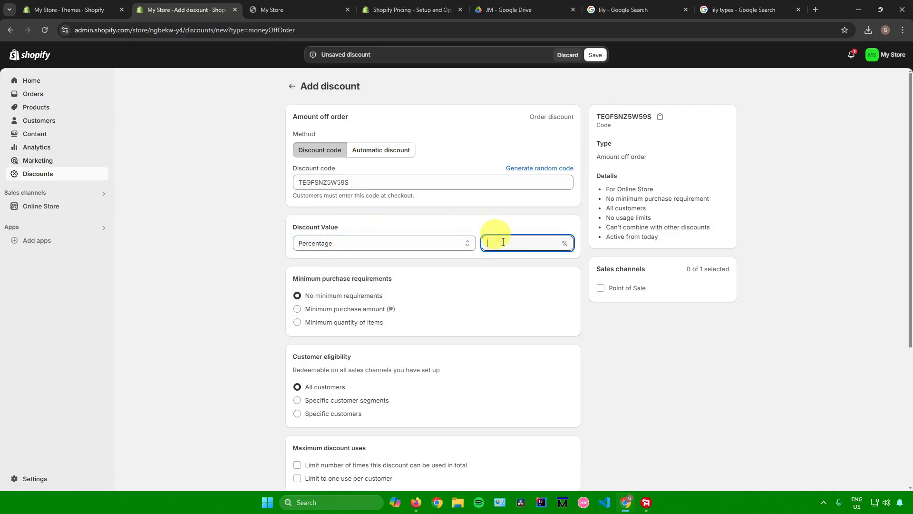
pyautogui.write('5')
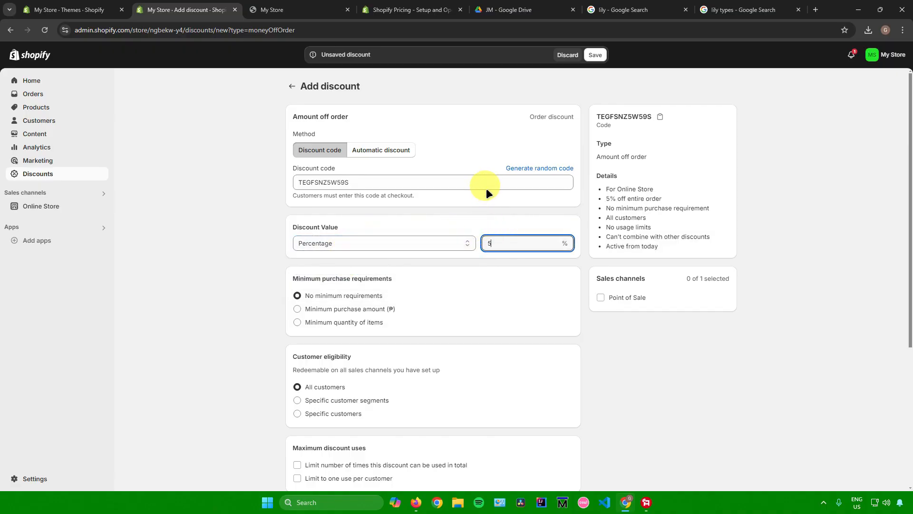
pyautogui.click(618, 395)
# Review the discount's minimum purchase, customer eligibility, maximum uses and combinations settings
pyautogui.scroll(-4, 402, 282)
pyautogui.scroll(2, 317, 189)
pyautogui.moveTo(291, 182); pyautogui.dragTo(316, 214)
pyautogui.click(420, 182)
pyautogui.moveTo(291, 259); pyautogui.dragTo(346, 261)
pyautogui.scroll(-1, 298, 292)
pyautogui.moveTo(306, 302); pyautogui.dragTo(364, 309)
pyautogui.scroll(-1, 326, 313)
pyautogui.moveTo(296, 298); pyautogui.dragTo(342, 308)
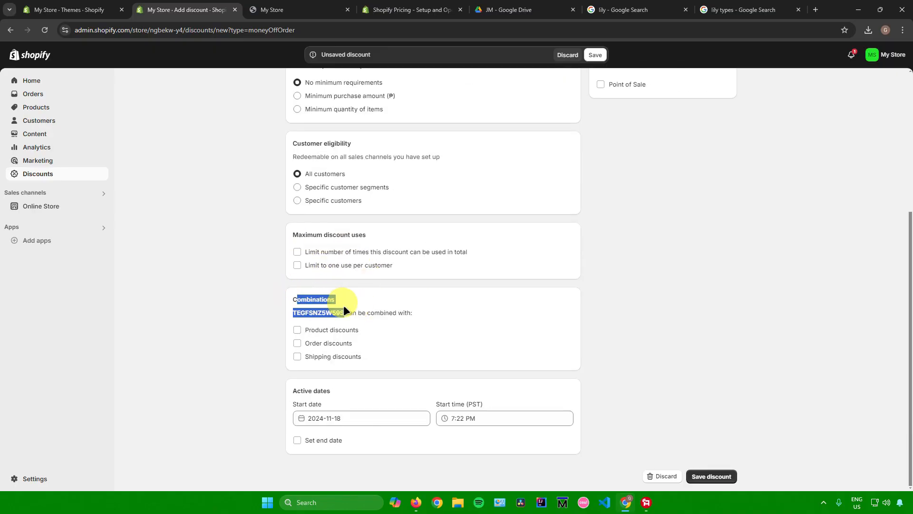
# Give the discount an end date of 2024-11-18 at 7:22 PM and save the discount
pyautogui.click(296, 440)
pyautogui.scroll(-1, 224, 380)
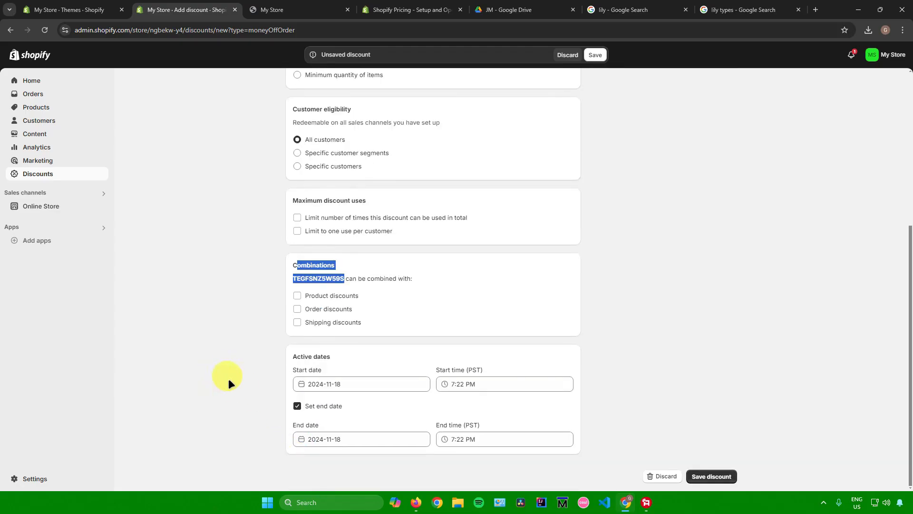
pyautogui.click(365, 383)
pyautogui.click(635, 372)
pyautogui.click(363, 436)
pyautogui.click(603, 389)
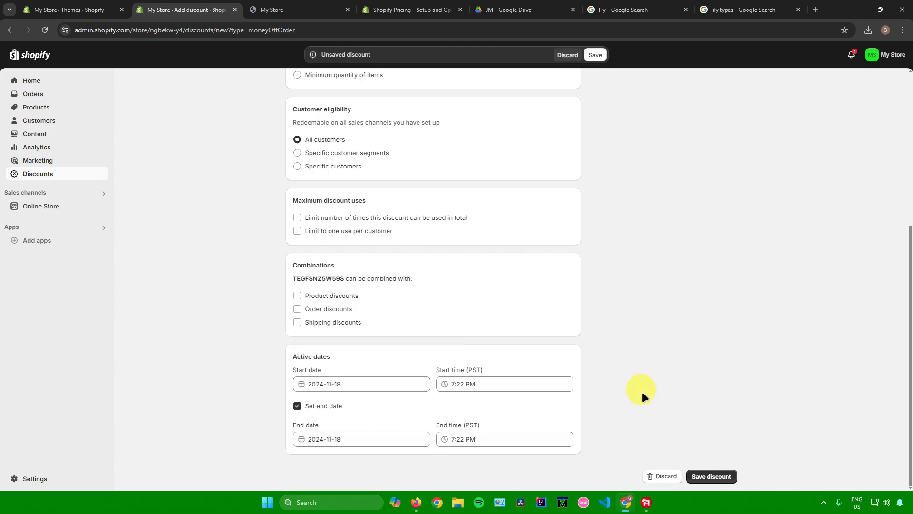
pyautogui.click(551, 383)
pyautogui.click(544, 440)
pyautogui.click(688, 429)
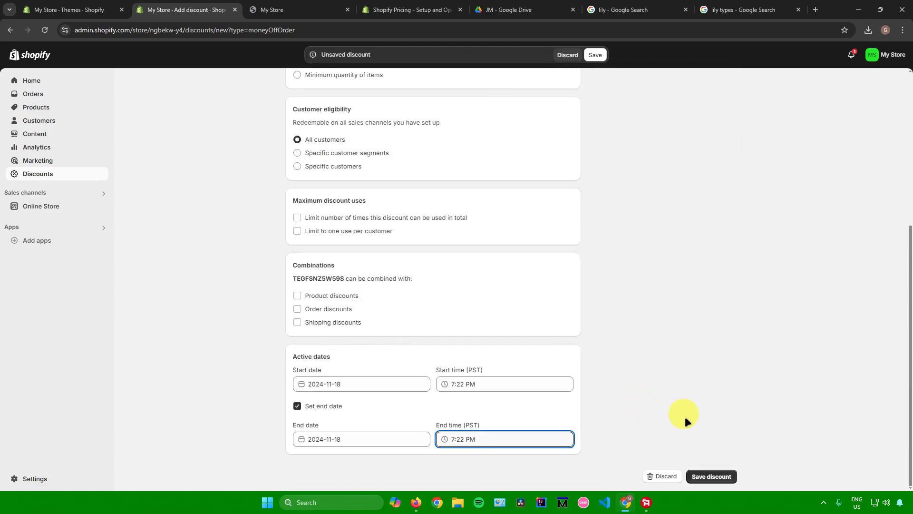
pyautogui.click(708, 476)
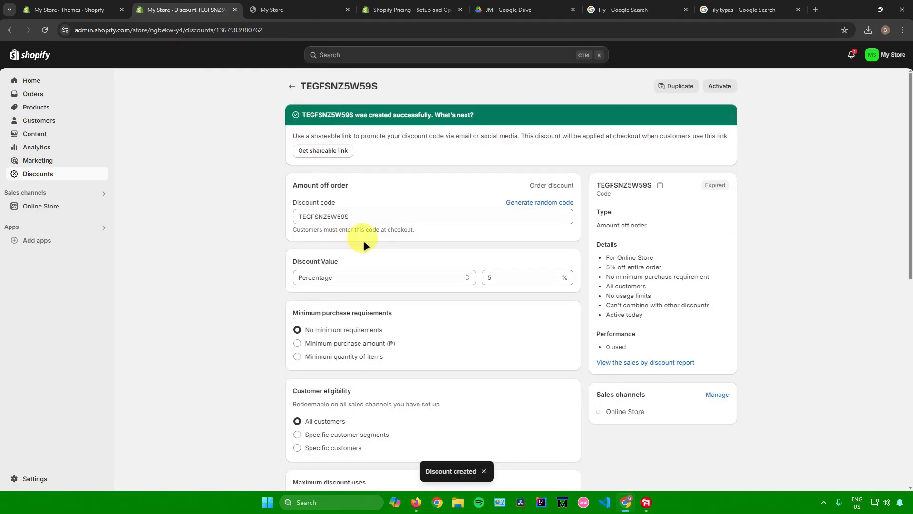
# Read the shareable link note for the new discount and go to the admin home page with the setup guide
pyautogui.moveTo(292, 138); pyautogui.dragTo(386, 147)
pyautogui.click(386, 148)
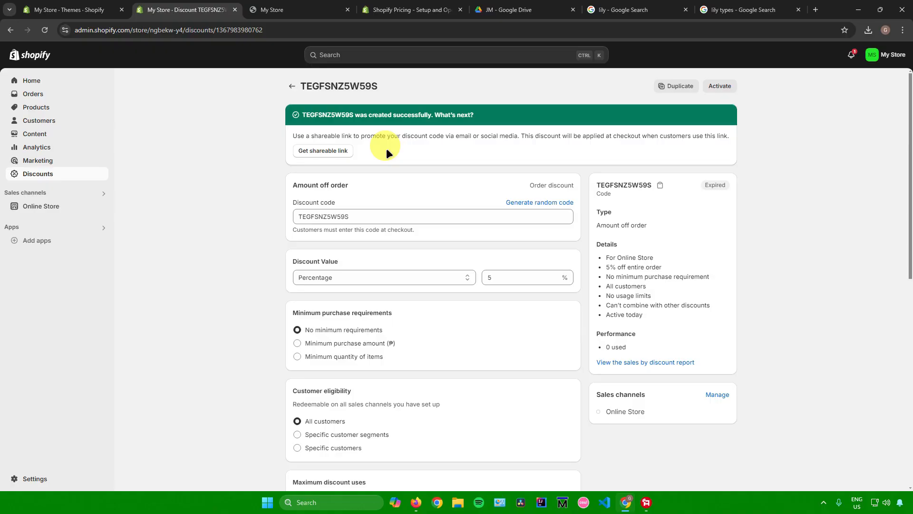
pyautogui.click(31, 80)
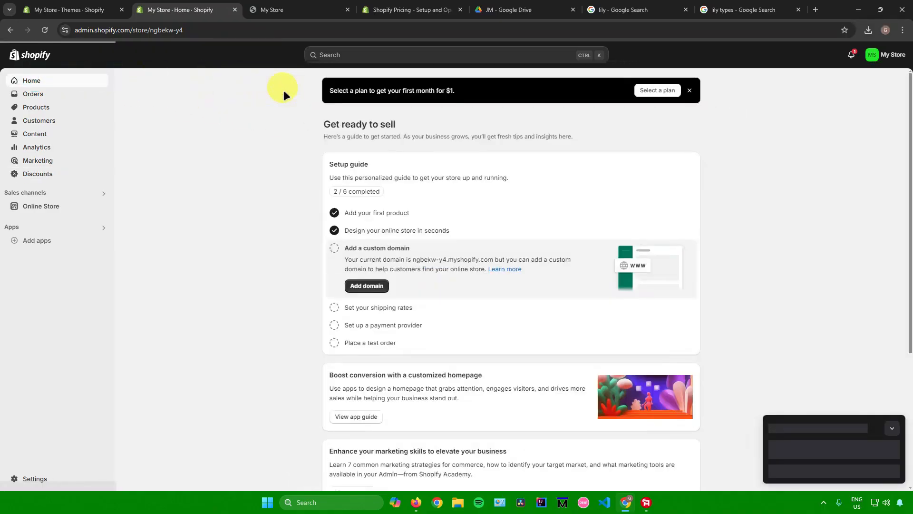